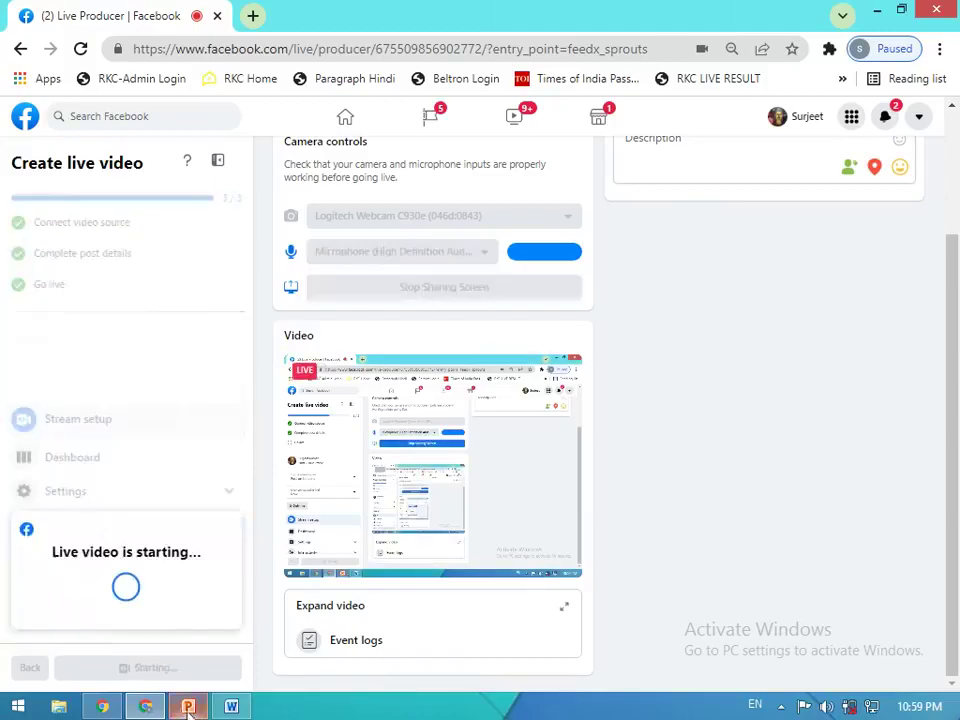
Bring the Delhi High Court presentation to the front and start the slide show.
{"action": "left_click", "coordinate": [187, 706]}
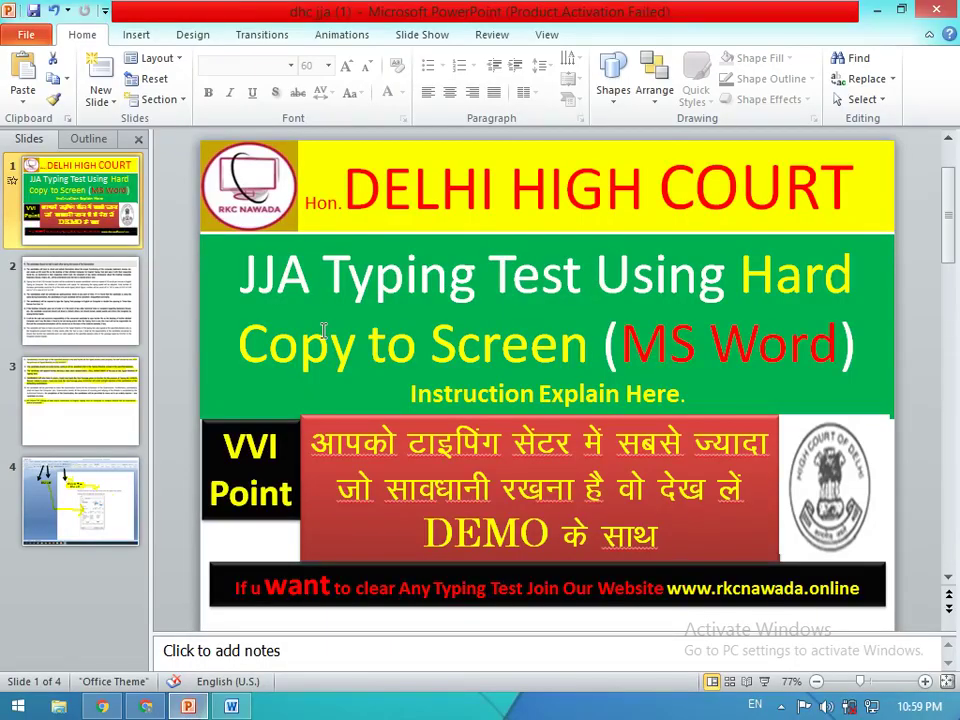
{"action": "key", "text": "F5"}
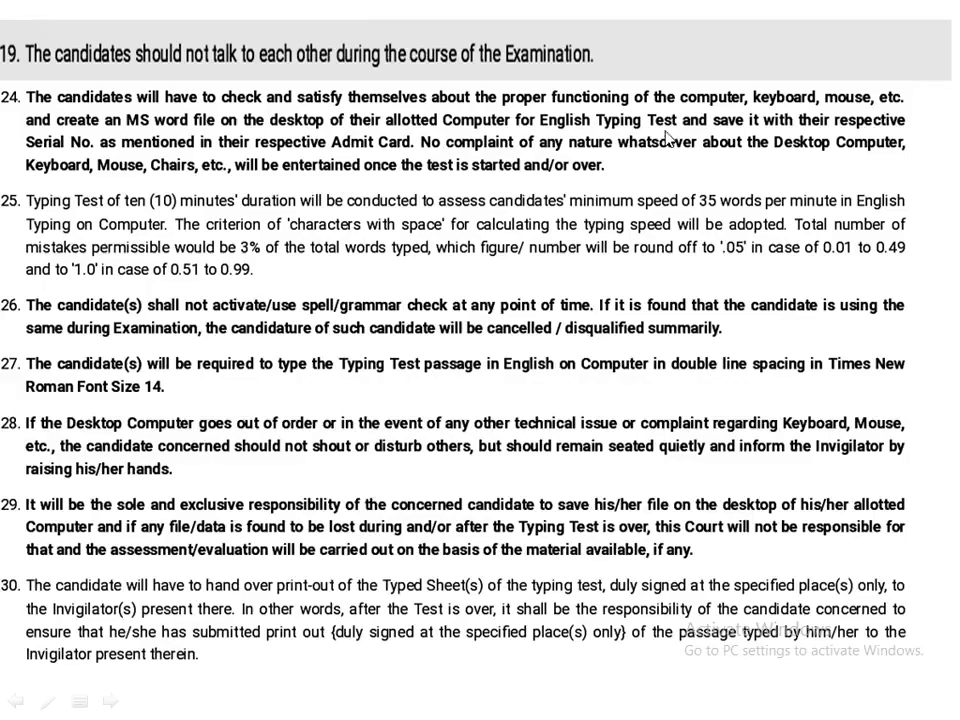
Advance to the typing test instructions slide listing rules 24–30.
{"action": "left_click", "coordinate": [495, 222]}
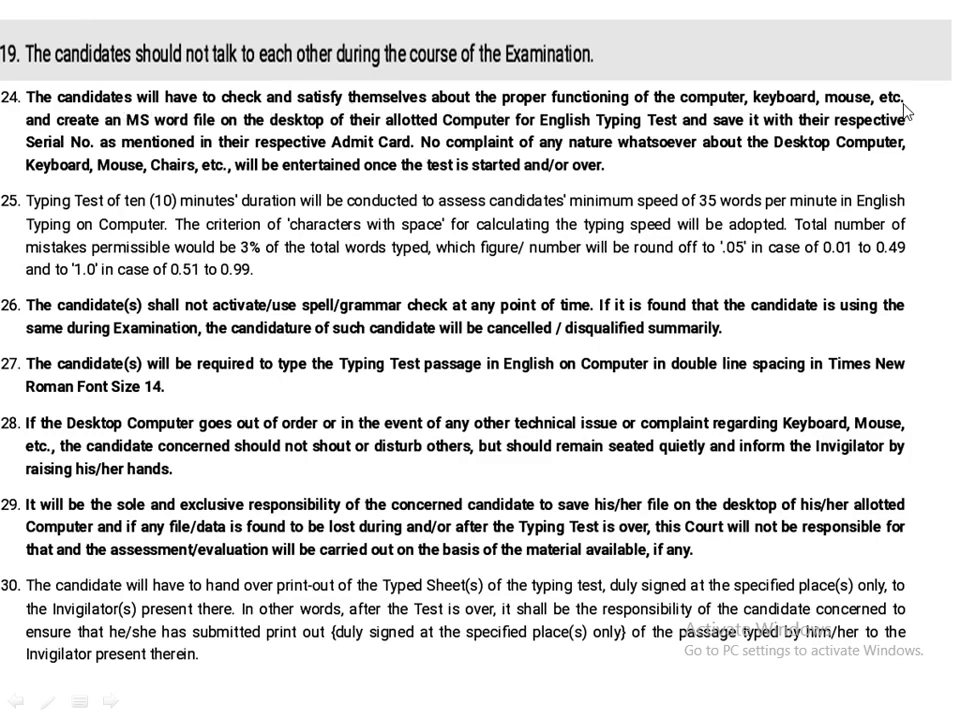
{"action": "right_click", "coordinate": [96, 120]}
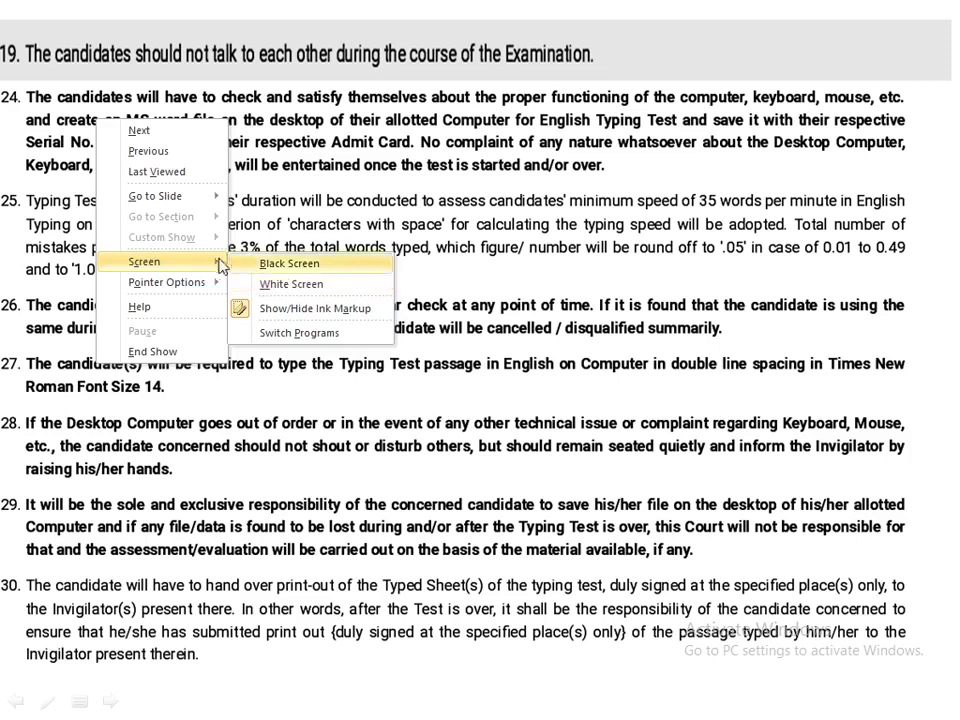
Highlight rule 24's phrases about creating an MS Word file and saving it by Serial No.
{"action": "mouse_move", "coordinate": [166, 282]}
{"action": "left_click", "coordinate": [287, 325]}
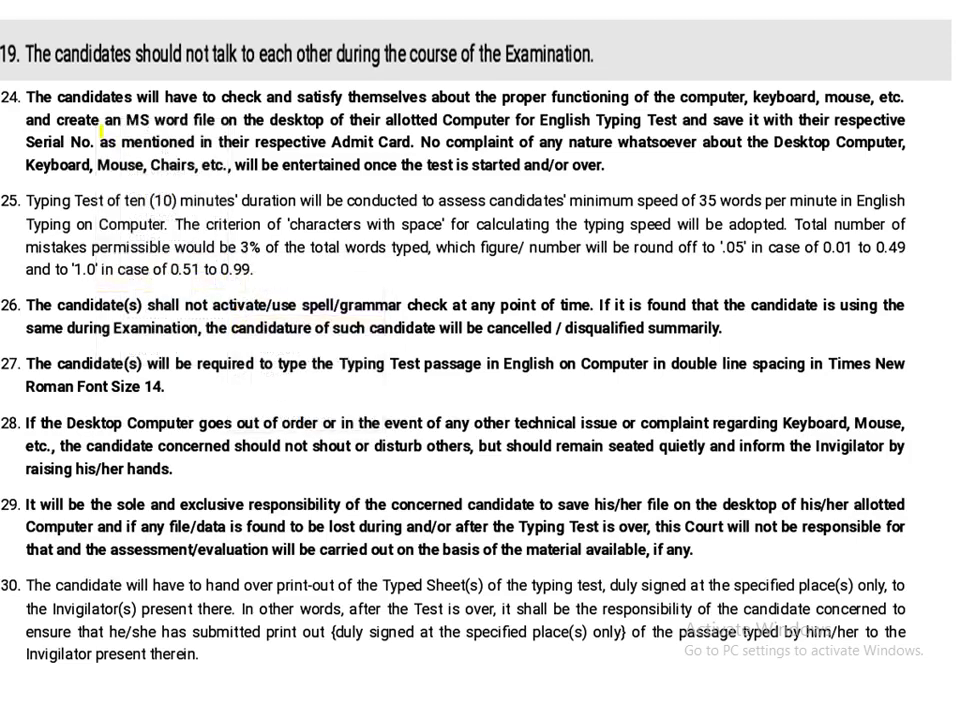
{"action": "left_click_drag", "start_coordinate": [60, 117], "coordinate": [905, 120]}
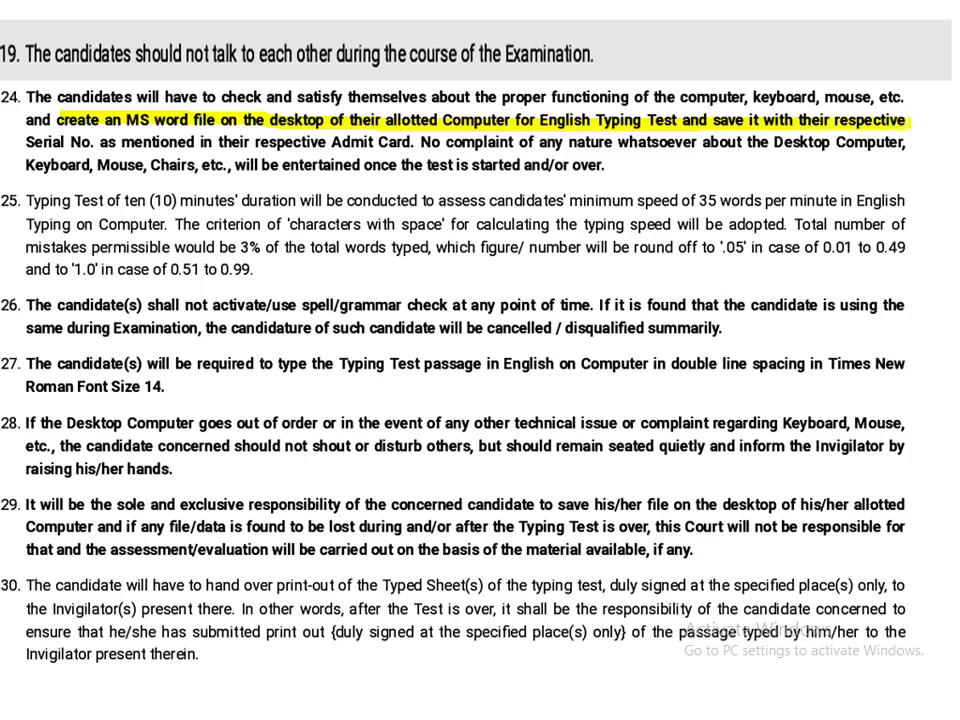
{"action": "left_click_drag", "start_coordinate": [31, 141], "coordinate": [416, 141]}
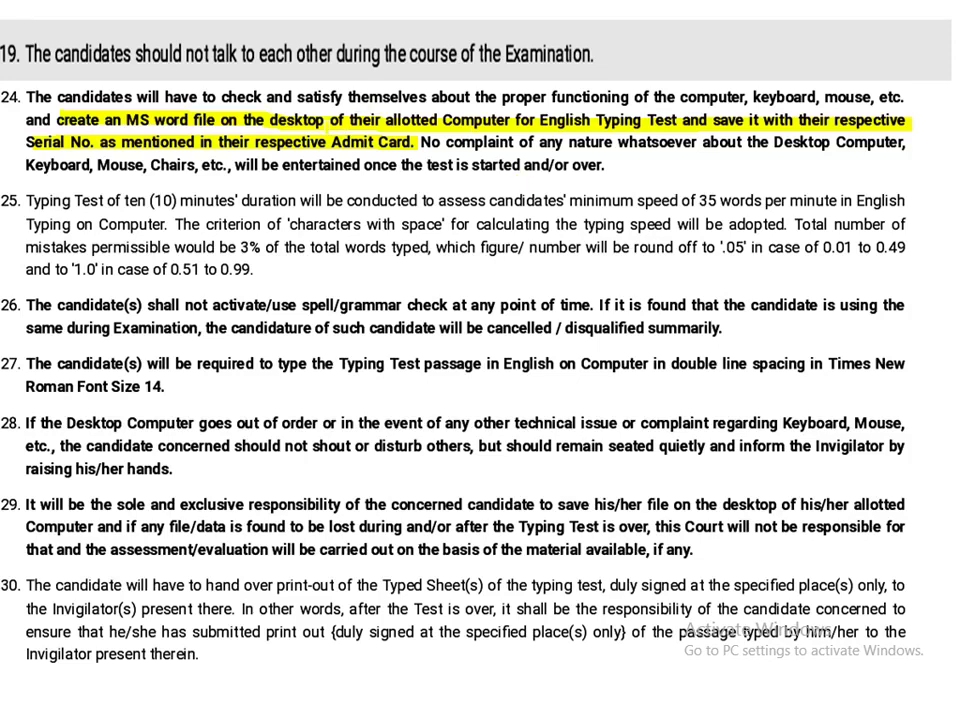
Launch Word with winword from the Run box and switch to the new Document1 window.
{"action": "key", "text": "super+r"}
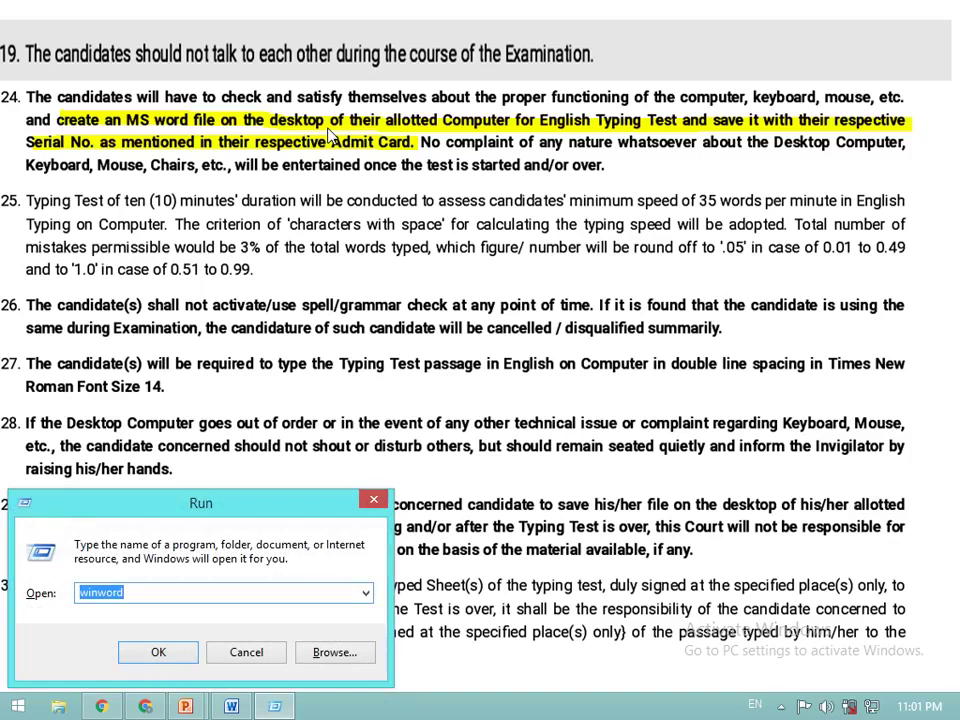
{"action": "key", "text": "Return"}
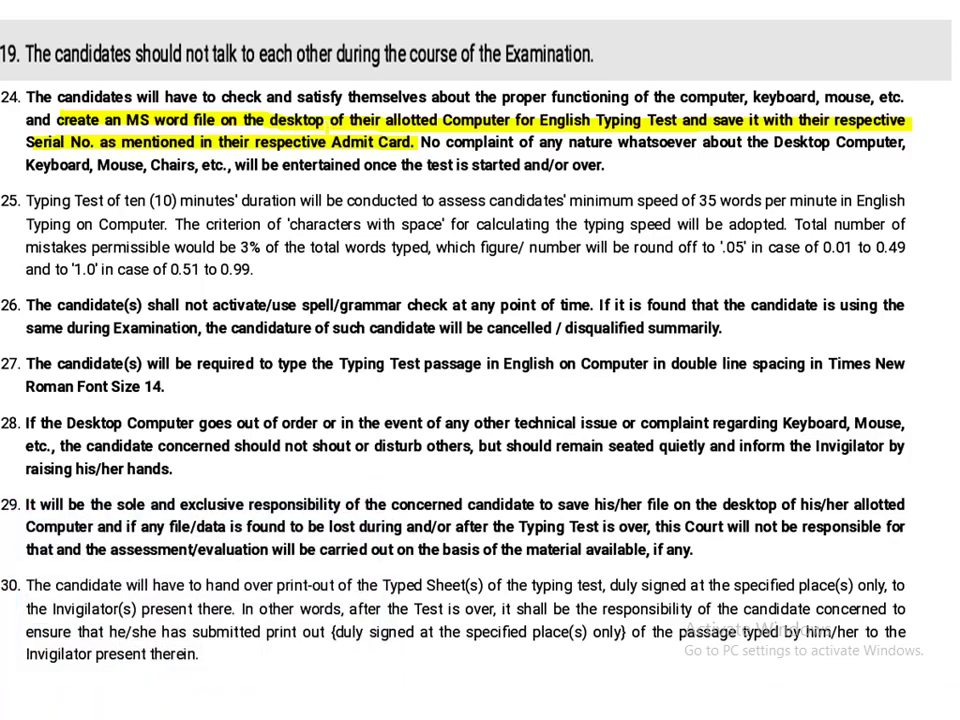
{"action": "key", "text": "alt+Tab"}
{"action": "key", "text": "alt+Tab"}
{"action": "key", "text": "alt+Tab"}
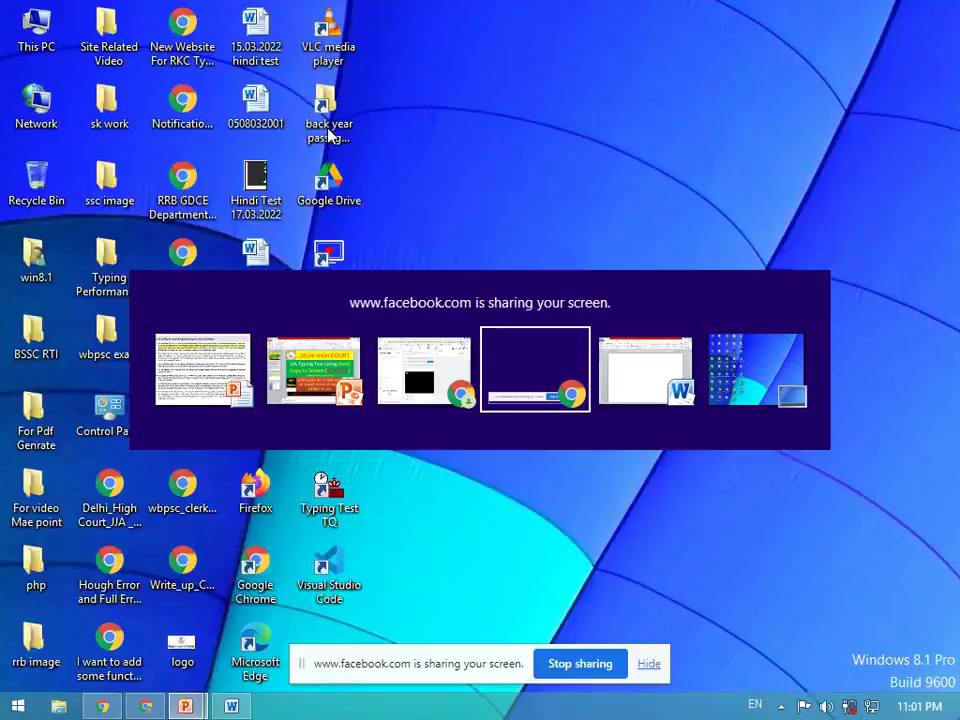
{"action": "key", "text": "alt+Tab"}
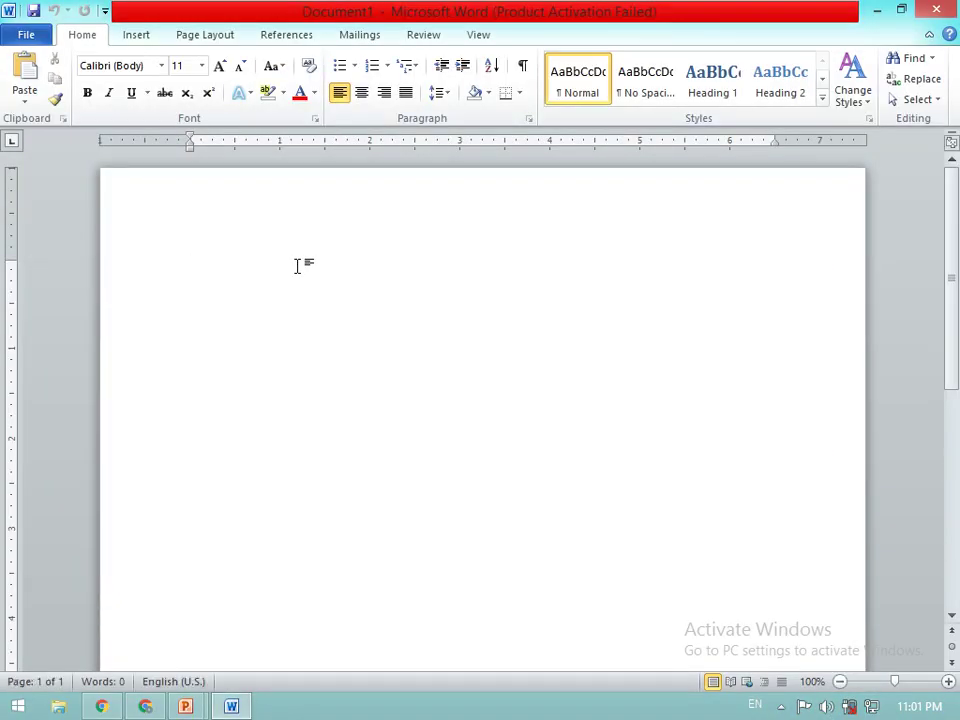
{"action": "left_click", "coordinate": [26, 36]}
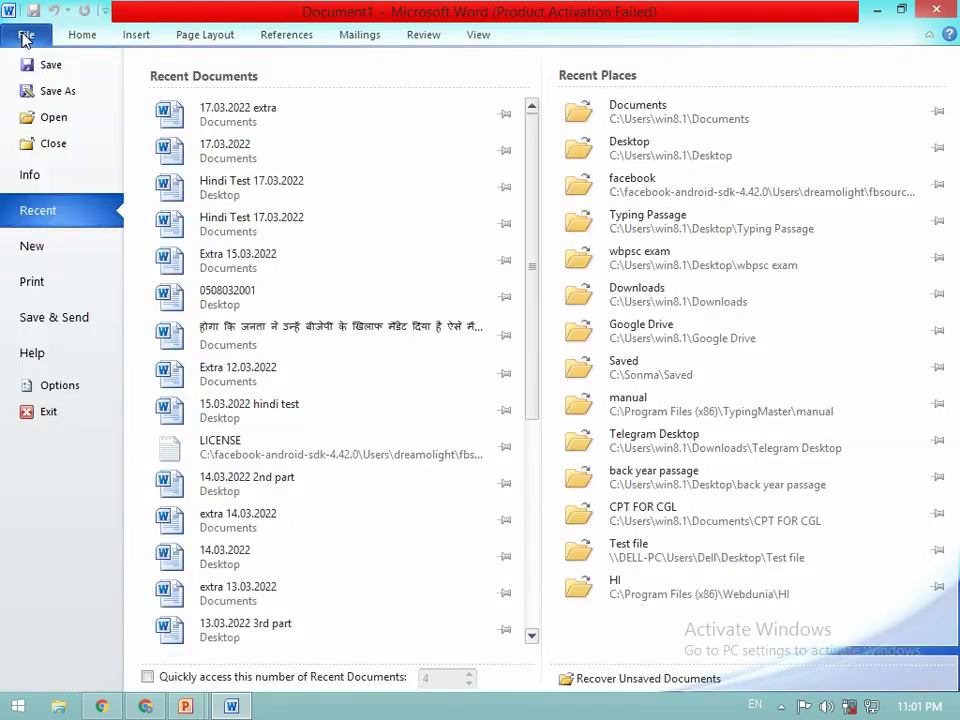
Save the blank document to the Desktop under the file name 05038111.
{"action": "left_click", "coordinate": [58, 92]}
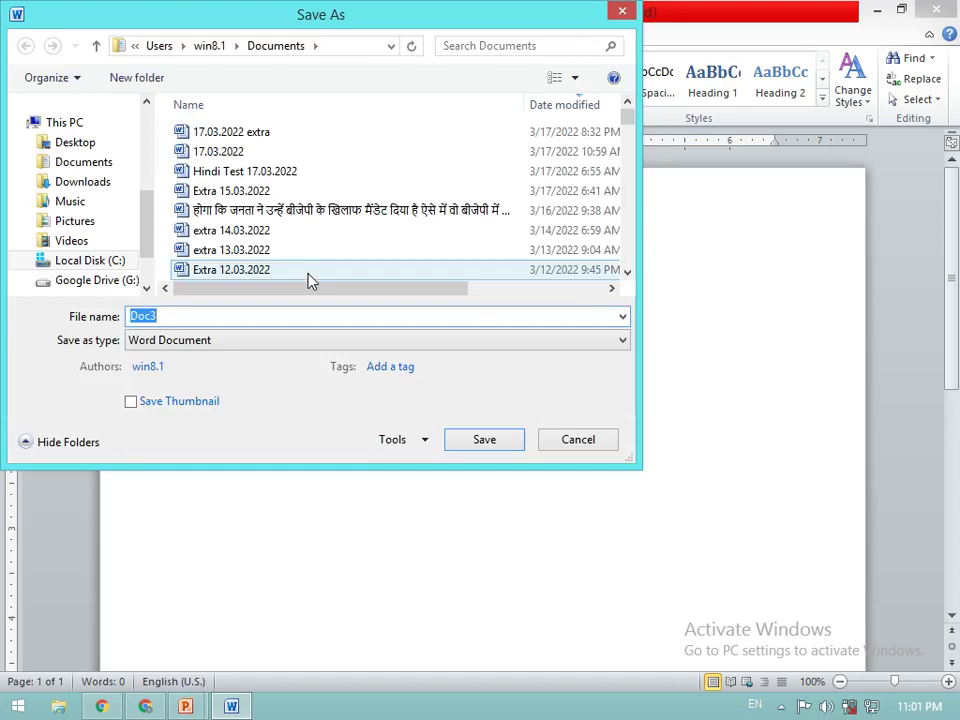
{"action": "left_click", "coordinate": [90, 146]}
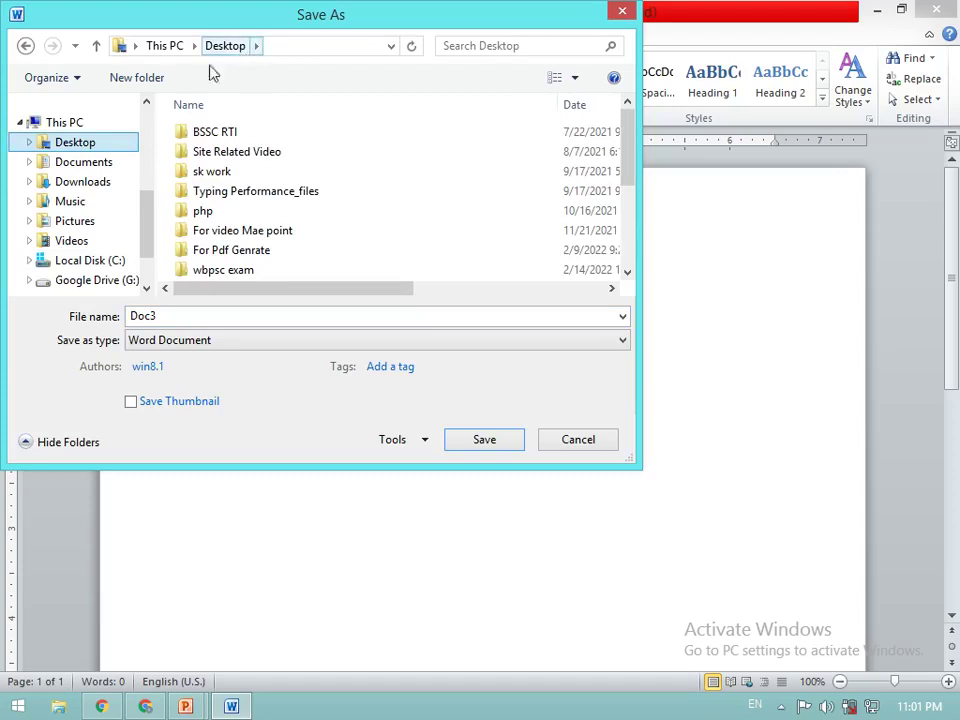
{"action": "mouse_move", "coordinate": [143, 213]}
{"action": "left_mouse_down"}
{"action": "mouse_move", "coordinate": [155, 125]}
{"action": "mouse_move", "coordinate": [154, 193]}
{"action": "left_mouse_up"}
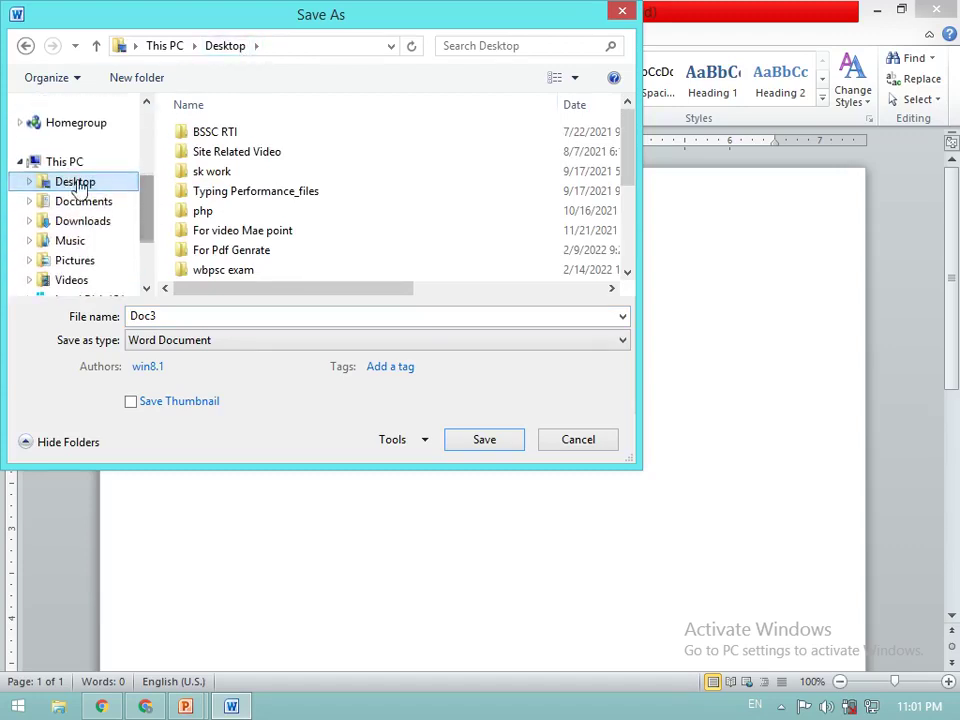
{"action": "double_click", "coordinate": [187, 315]}
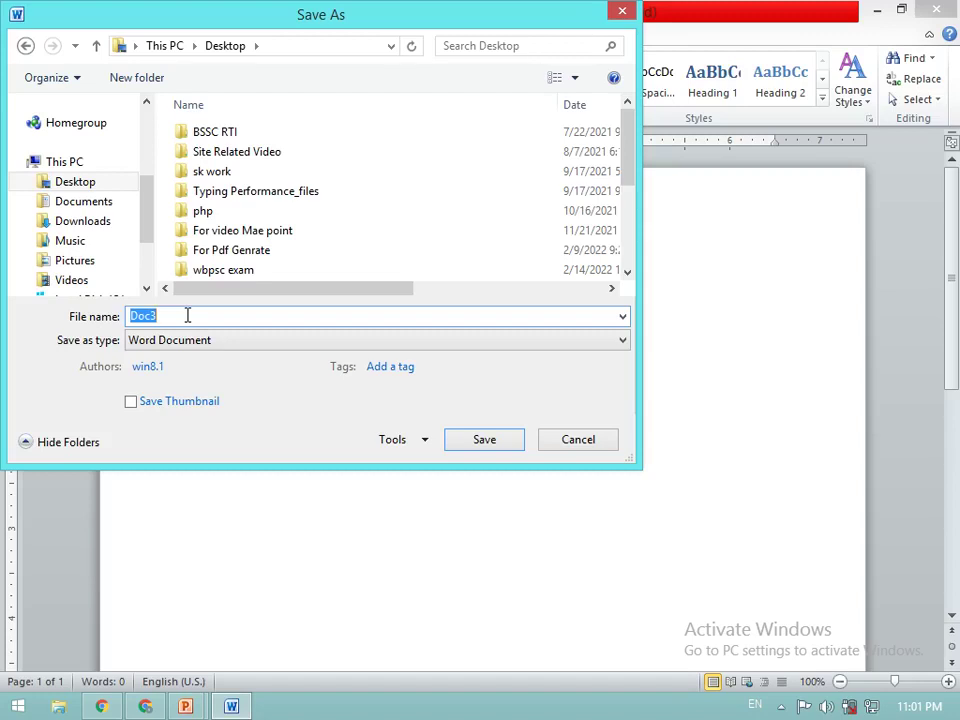
{"action": "type", "text": "05038111"}
{"action": "left_click", "coordinate": [477, 443]}
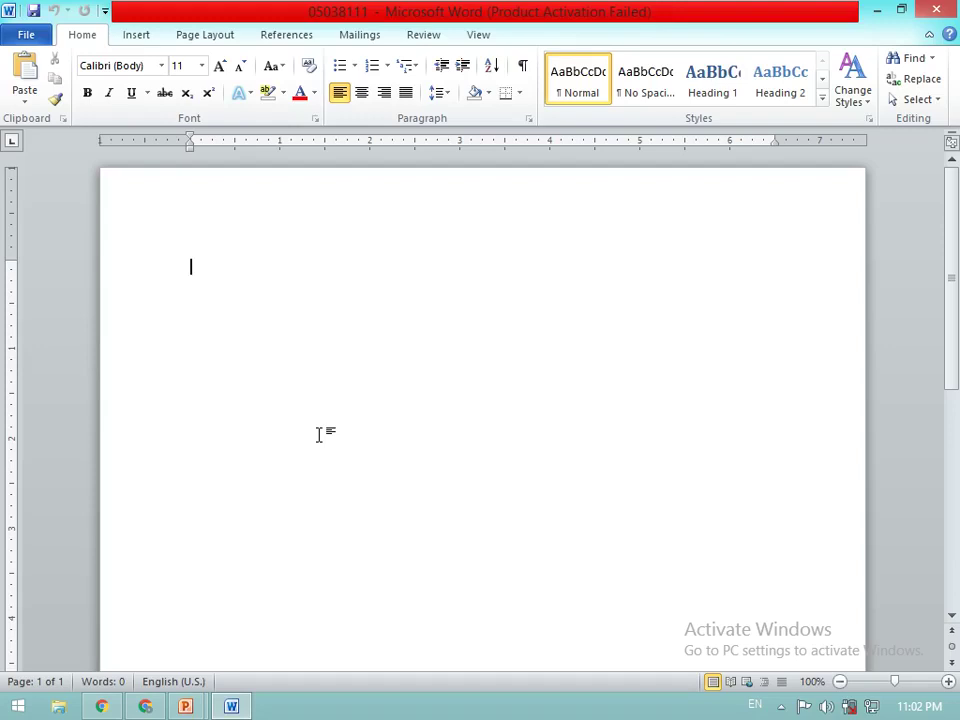
{"action": "mouse_move", "coordinate": [185, 706]}
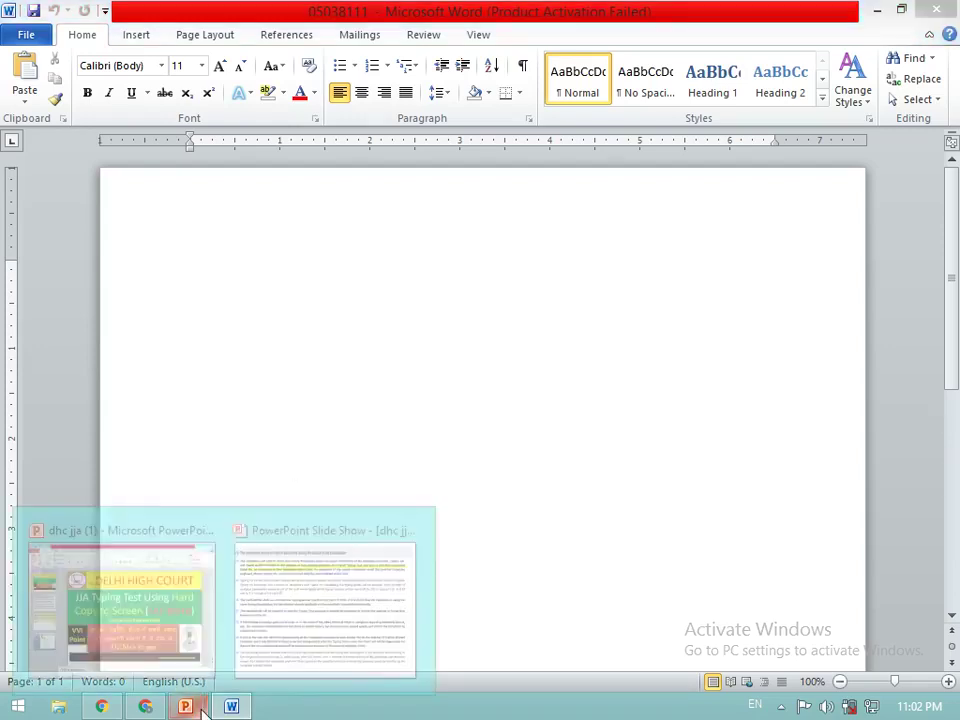
{"action": "left_click", "coordinate": [300, 606]}
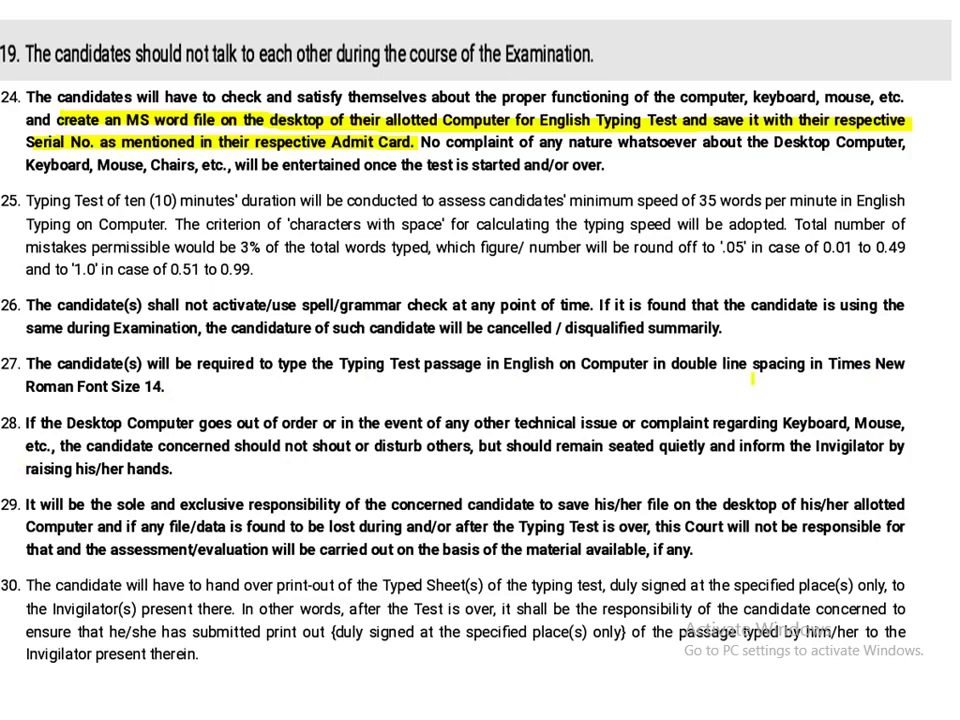
Minimize the ribbon in document 05038111 so only the tab names remain.
{"action": "key", "text": "alt+Tab"}
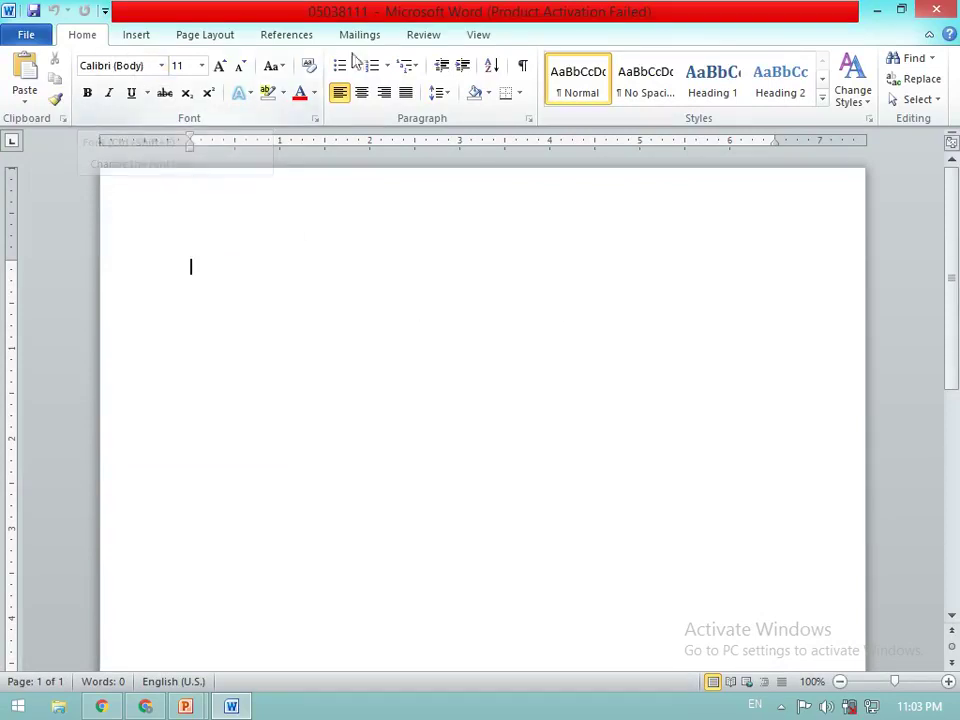
{"action": "left_click", "coordinate": [479, 38]}
{"action": "right_click", "coordinate": [478, 42]}
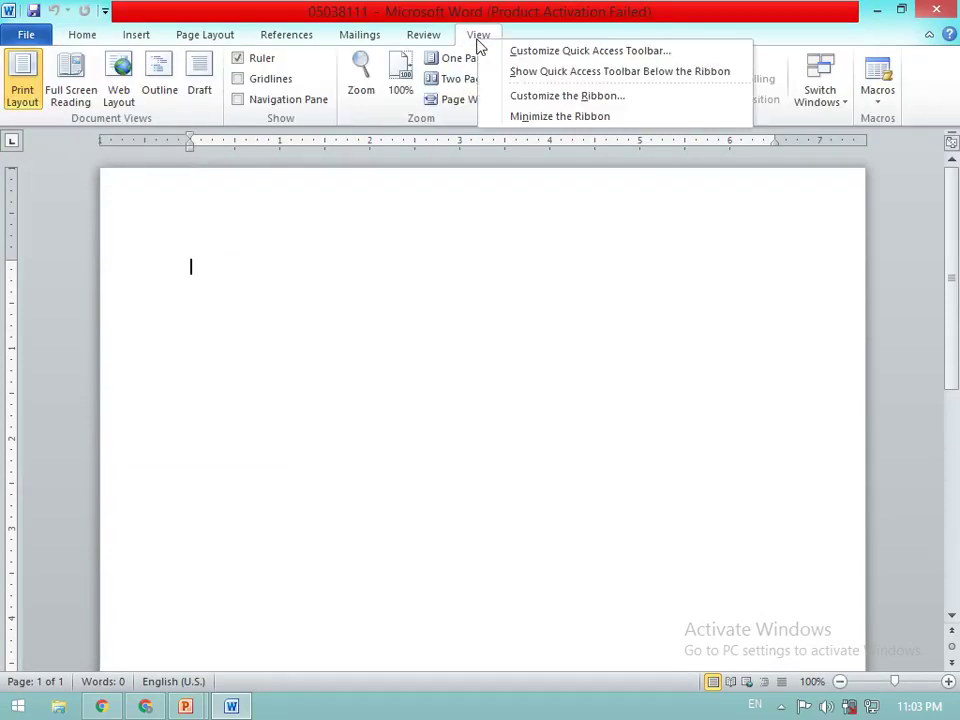
{"action": "left_click", "coordinate": [512, 116]}
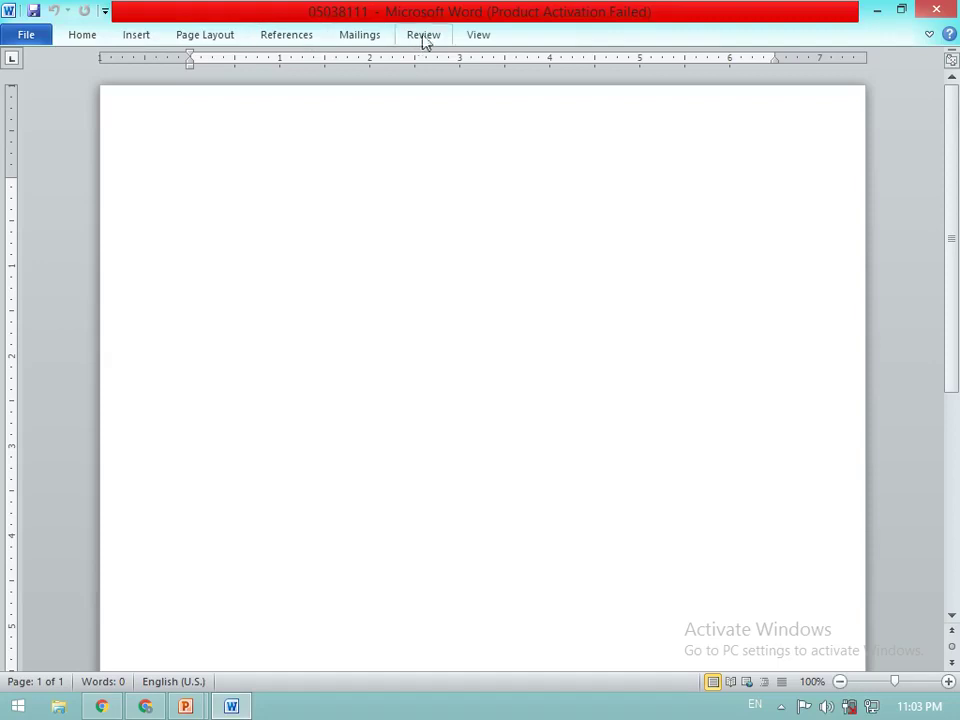
{"action": "left_click", "coordinate": [476, 36]}
{"action": "right_click", "coordinate": [476, 36]}
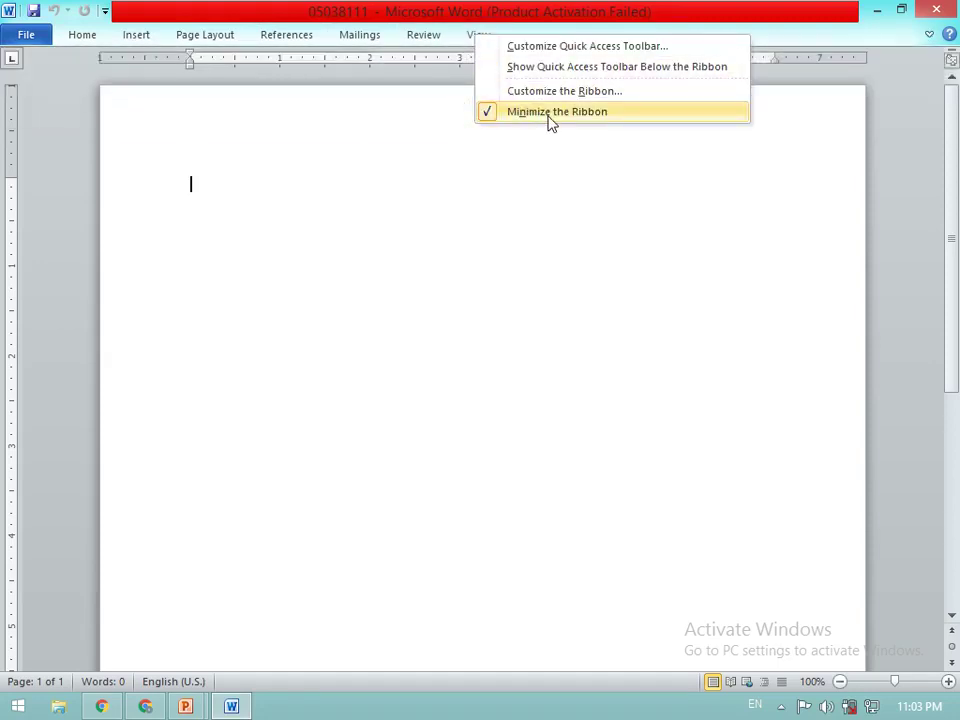
{"action": "left_click", "coordinate": [549, 114]}
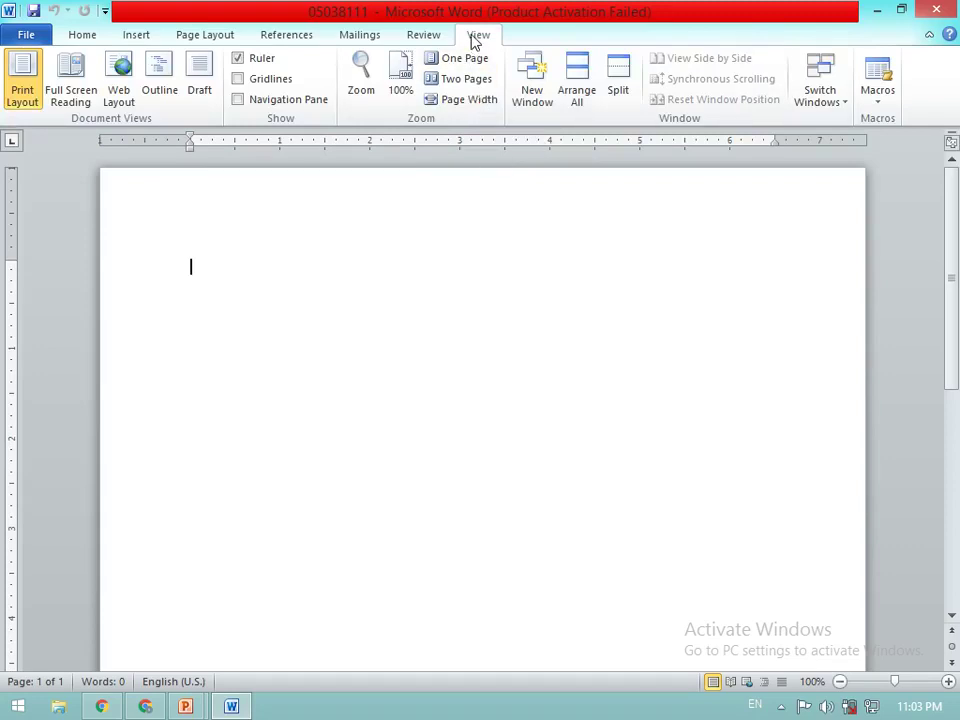
{"action": "right_click", "coordinate": [476, 40]}
{"action": "left_click", "coordinate": [540, 111]}
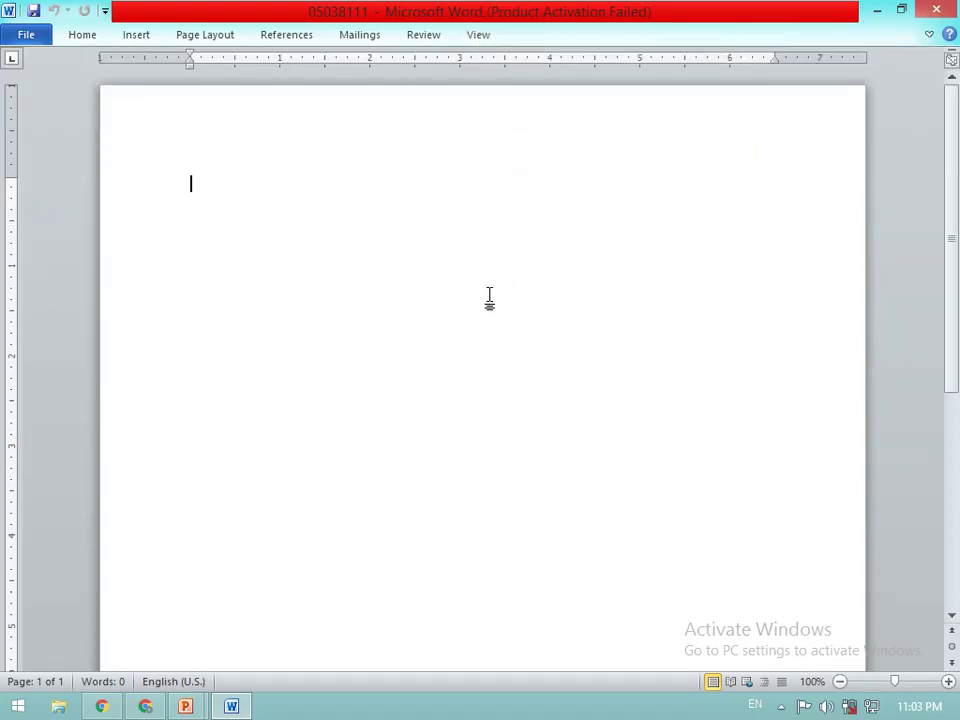
Set the font to Times New Roman at size 14 in the Font dialog.
{"action": "key", "text": "ctrl+d"}
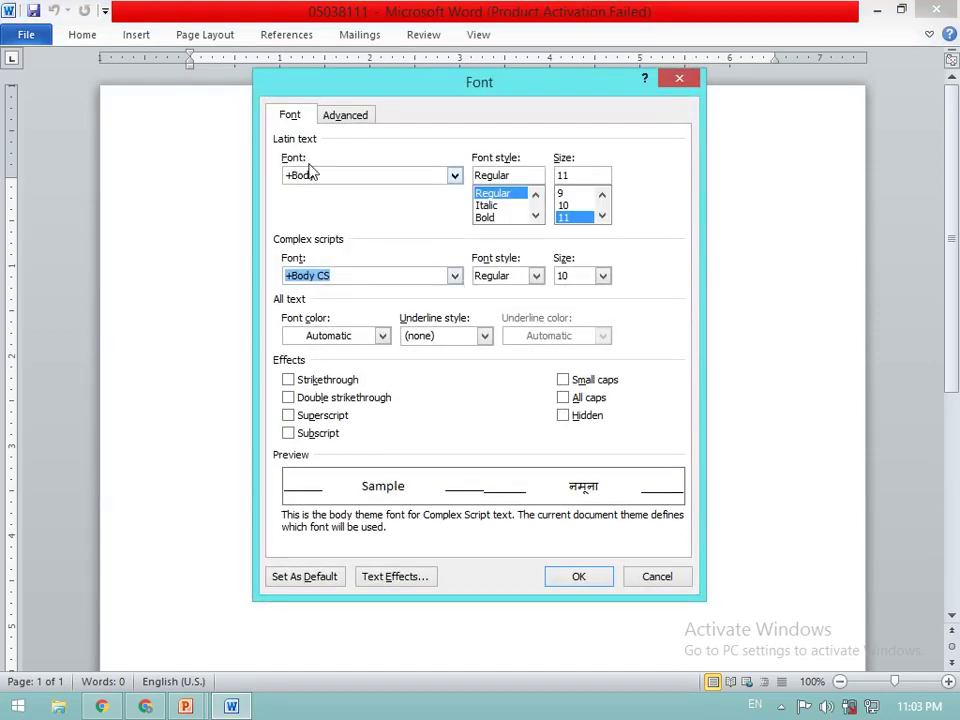
{"action": "left_click", "coordinate": [455, 179]}
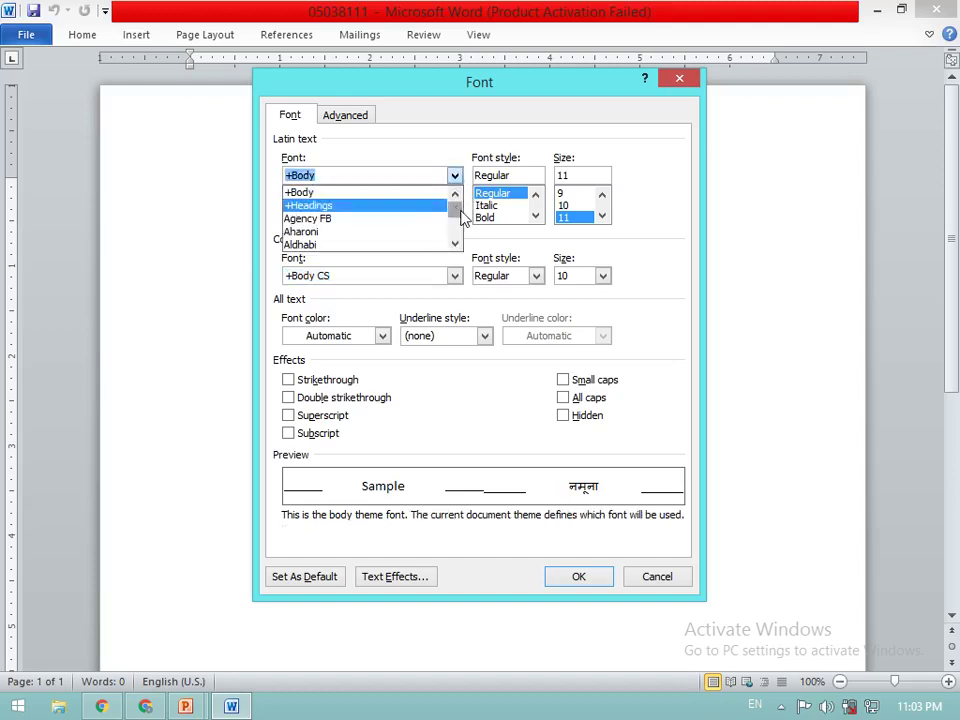
{"action": "left_click_drag", "start_coordinate": [460, 210], "coordinate": [456, 238]}
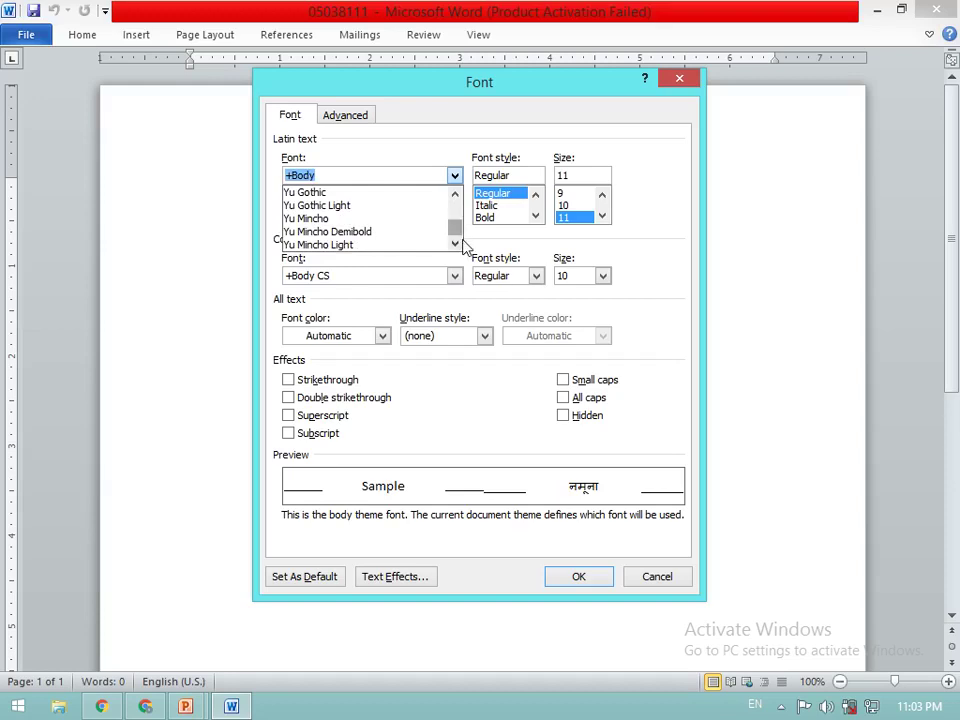
{"action": "type", "text": "tim"}
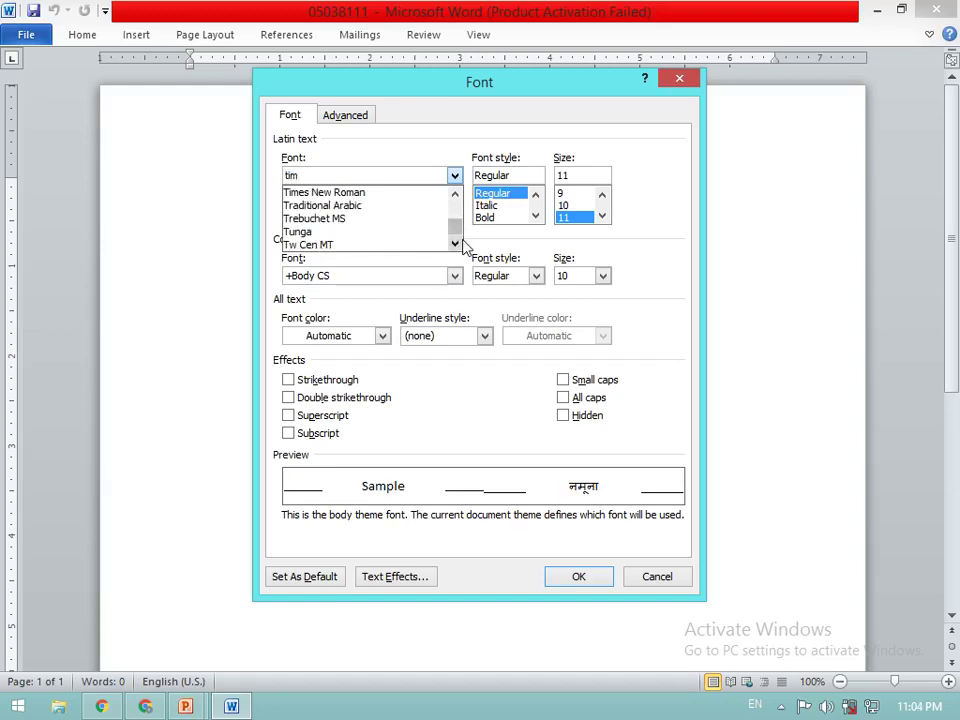
{"action": "key", "text": "Return"}
{"action": "left_click", "coordinate": [602, 217]}
{"action": "left_click", "coordinate": [602, 217]}
{"action": "left_click", "coordinate": [570, 218]}
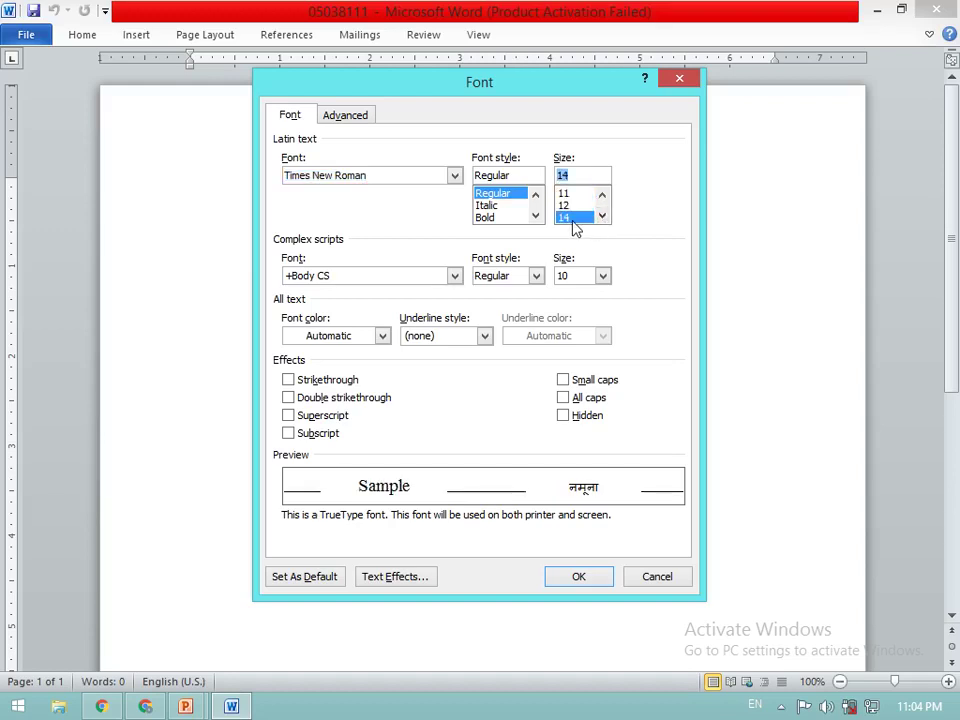
{"action": "left_click", "coordinate": [567, 579]}
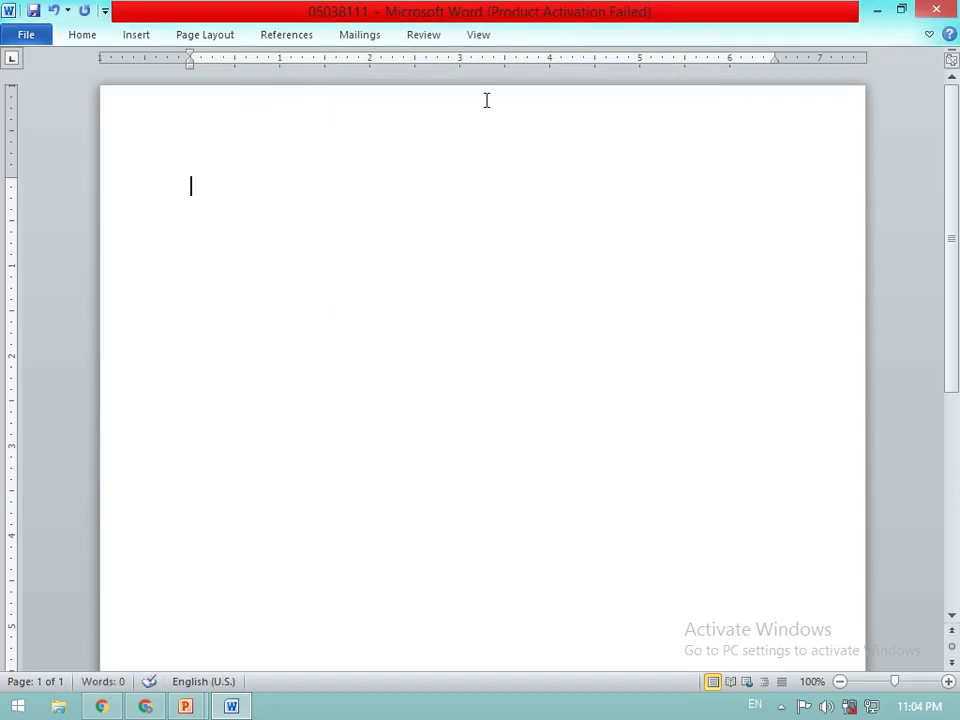
Restore the full ribbon and confirm Home shows Times New Roman at size 14.
{"action": "right_click", "coordinate": [480, 37]}
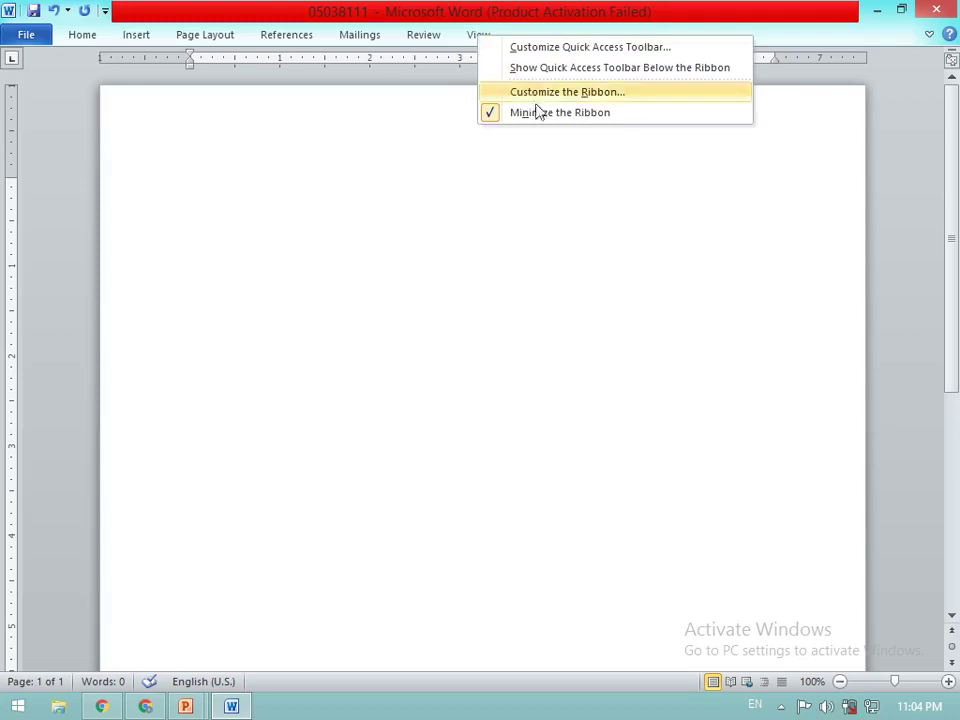
{"action": "left_click", "coordinate": [541, 113]}
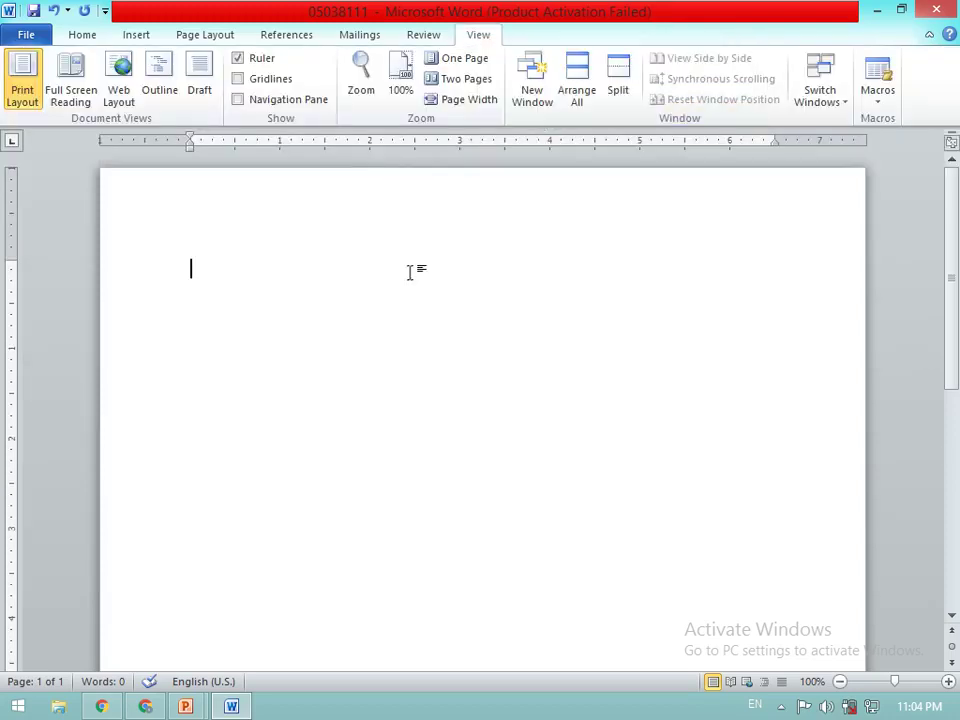
{"action": "left_click", "coordinate": [83, 40]}
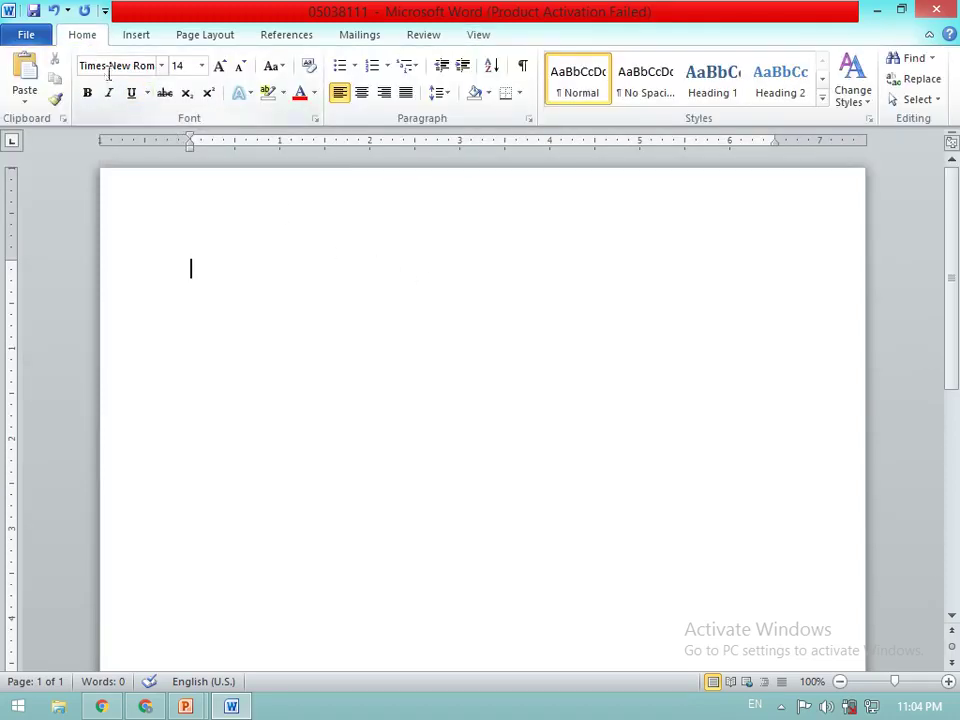
{"action": "left_click", "coordinate": [202, 66]}
{"action": "left_click", "coordinate": [238, 184]}
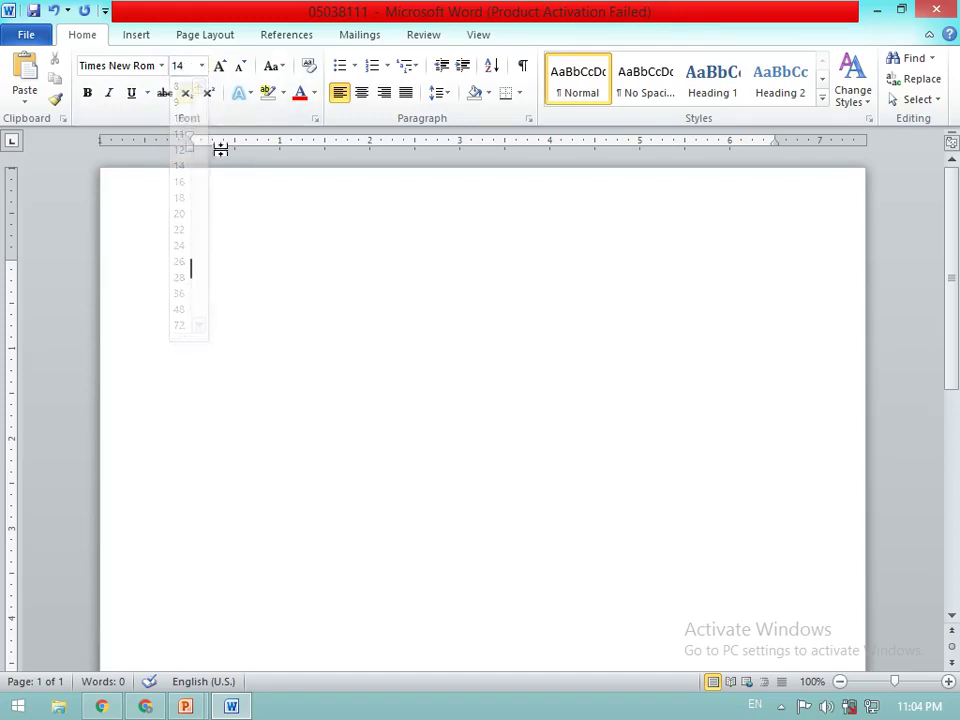
{"action": "left_click", "coordinate": [161, 66]}
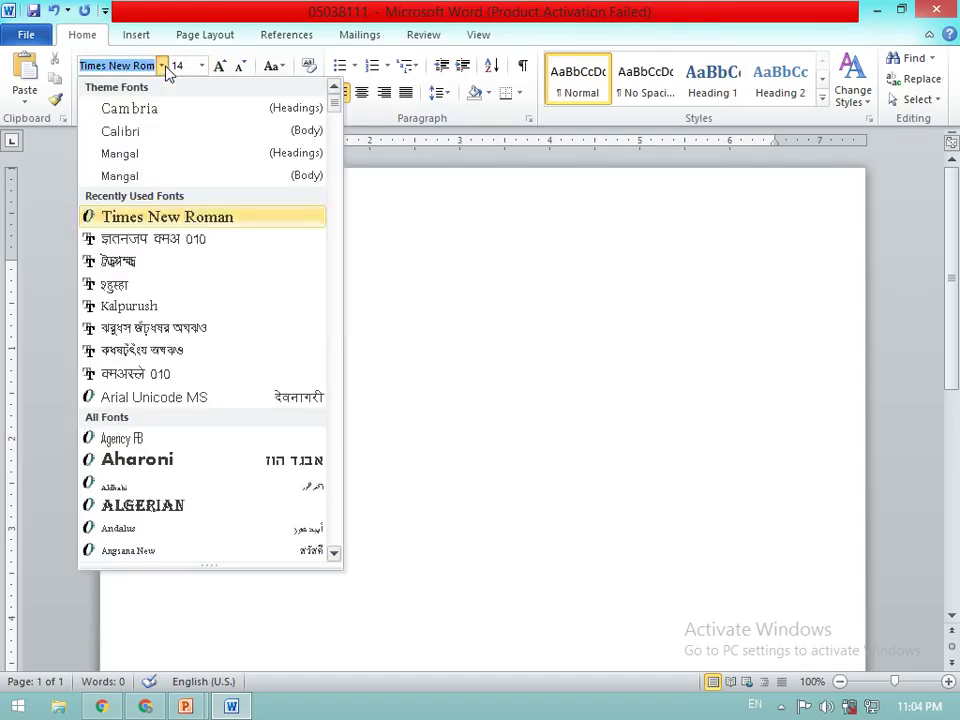
{"action": "left_click", "coordinate": [214, 216]}
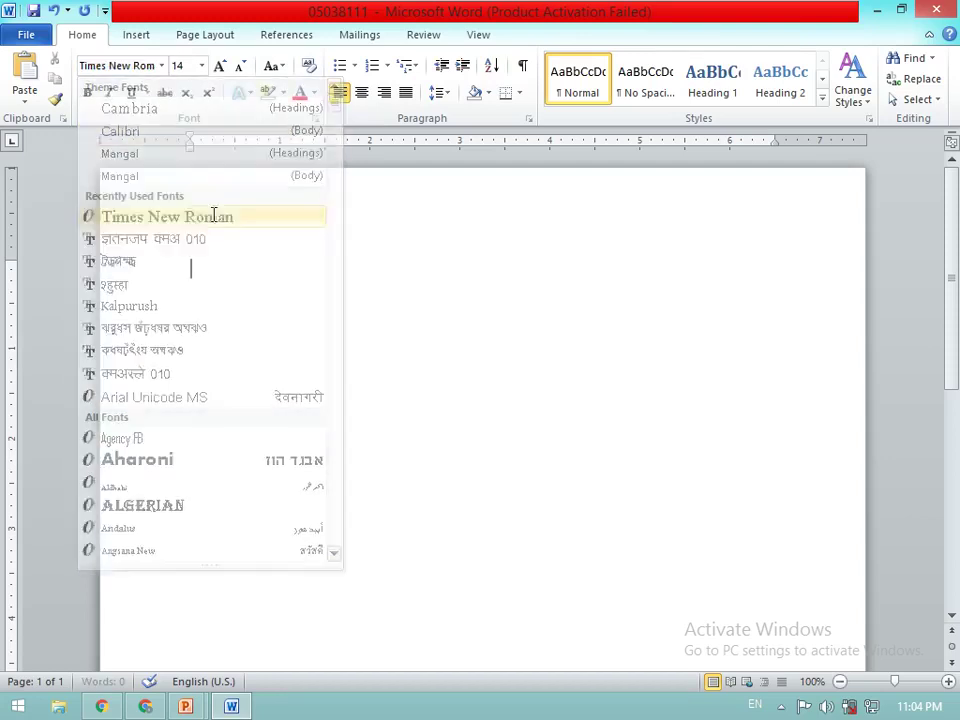
Recheck the font size and set line spacing to double (2.0).
{"action": "left_click", "coordinate": [203, 66]}
{"action": "left_click", "coordinate": [203, 66]}
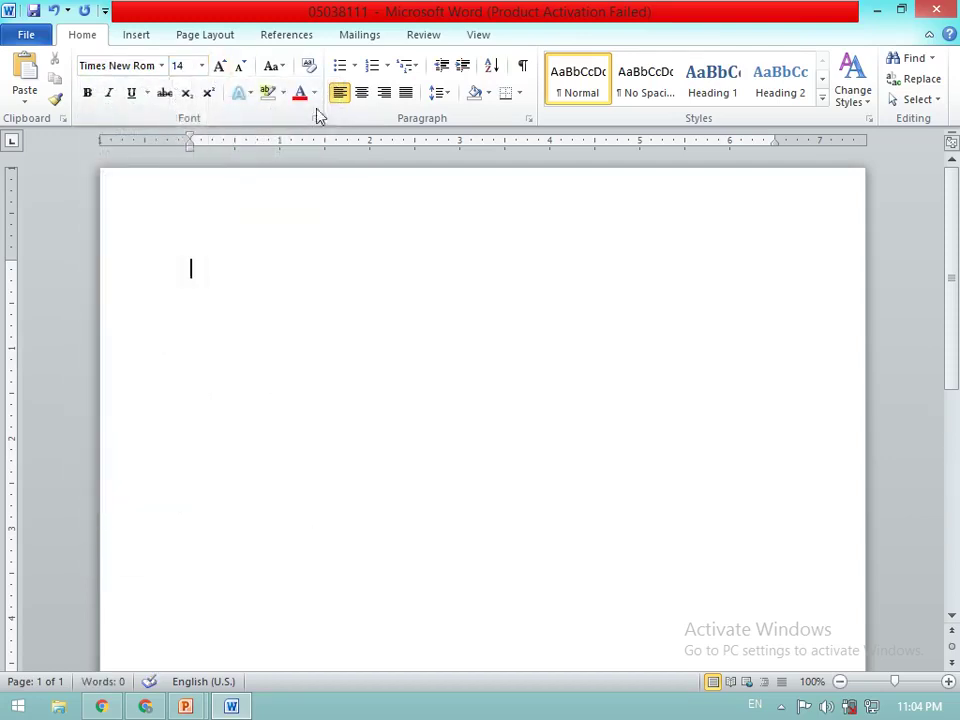
{"action": "left_click", "coordinate": [442, 93]}
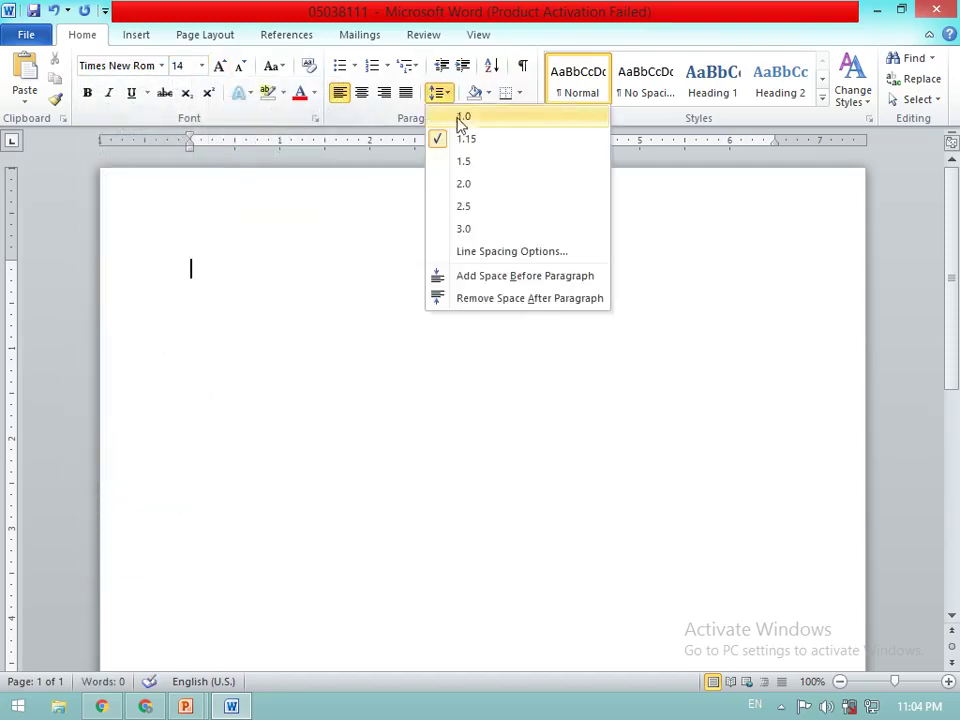
{"action": "left_click", "coordinate": [474, 188]}
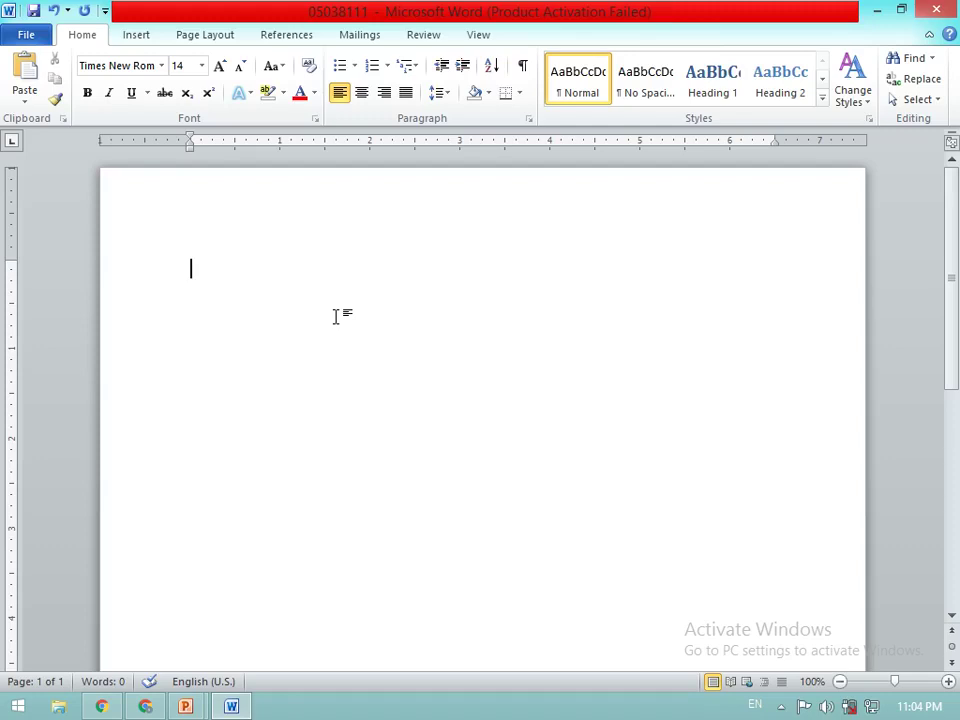
Type 'The' as the first word of the typing passage.
{"action": "type", "text": "The"}
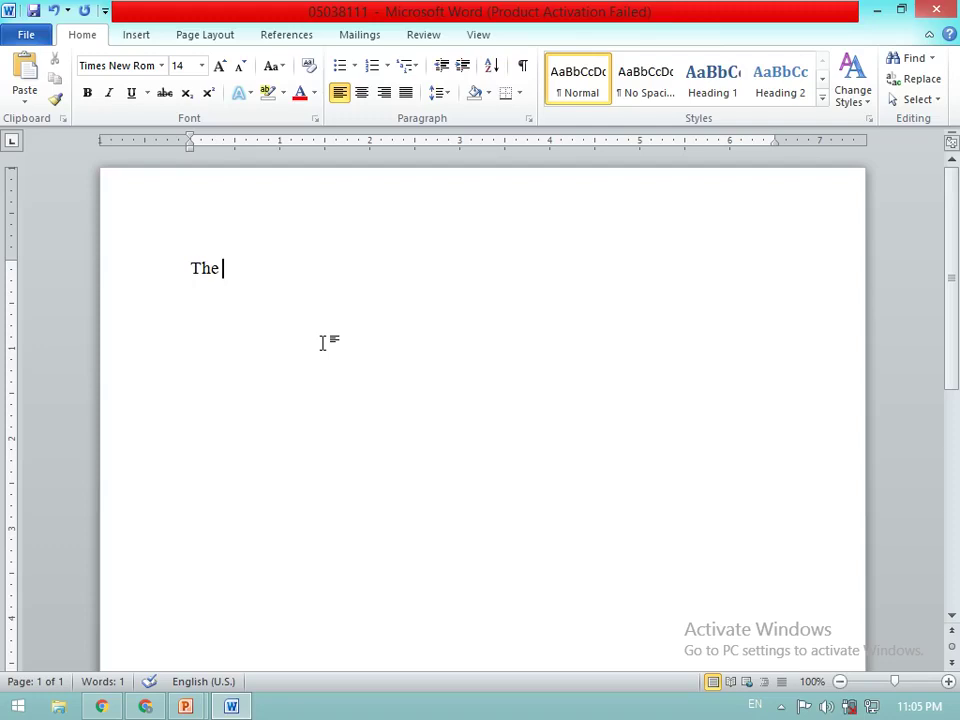
{"action": "key", "text": "ctrl+p"}
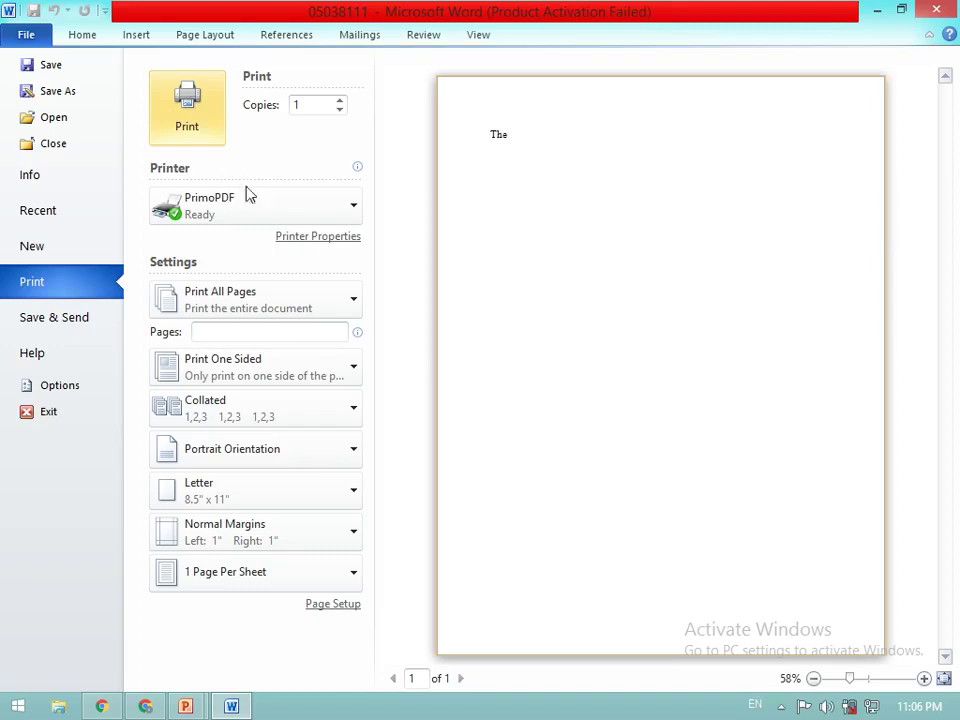
Print the document on the HP LaserJet Professional P1108 printer.
{"action": "left_click", "coordinate": [330, 208]}
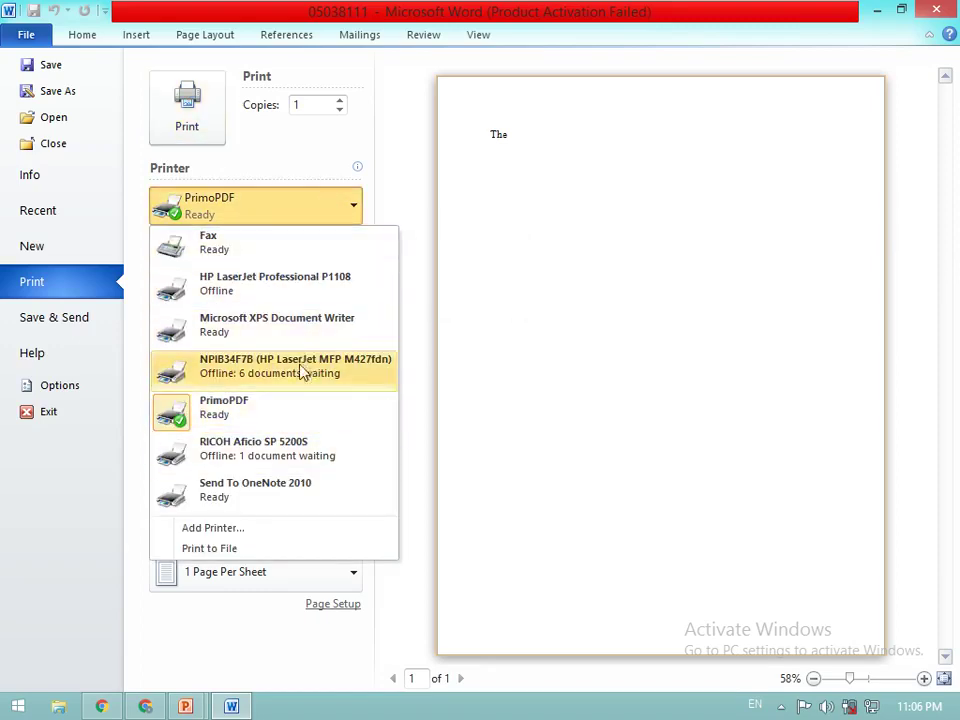
{"action": "left_click", "coordinate": [321, 288]}
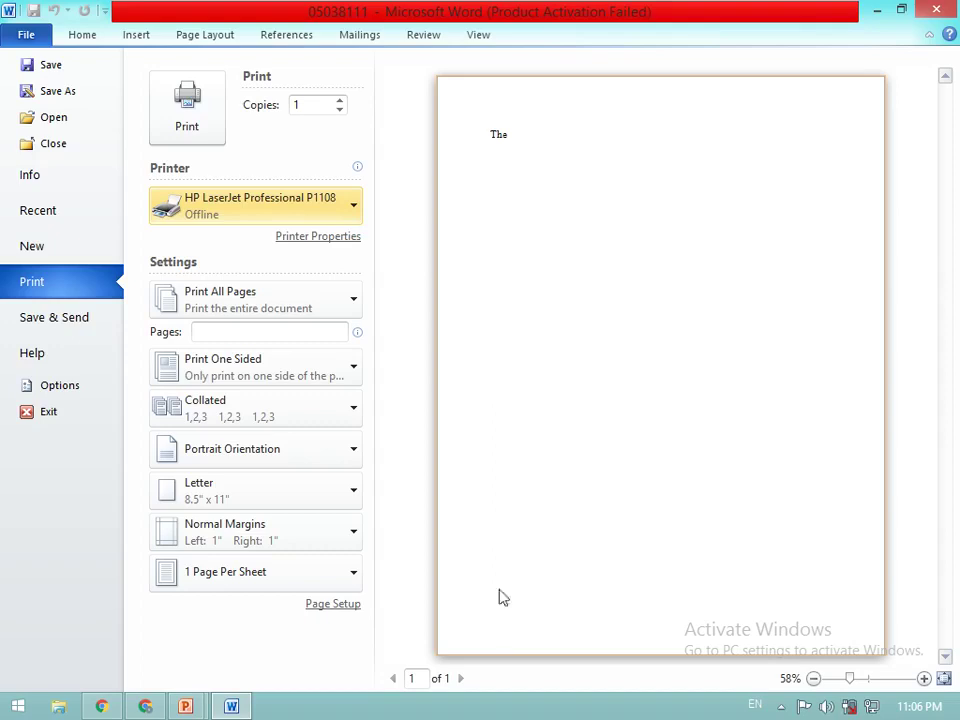
{"action": "left_click", "coordinate": [186, 118]}
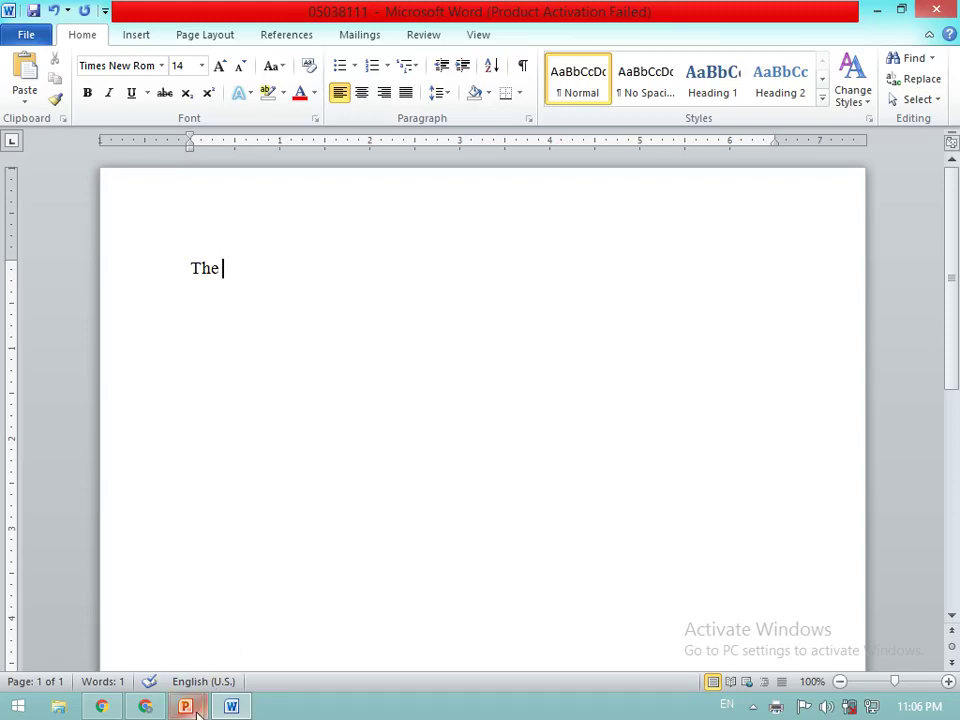
In the slide show, highlight rule 29's three lines in yellow, starting from 'sole'.
{"action": "left_click", "coordinate": [291, 630]}
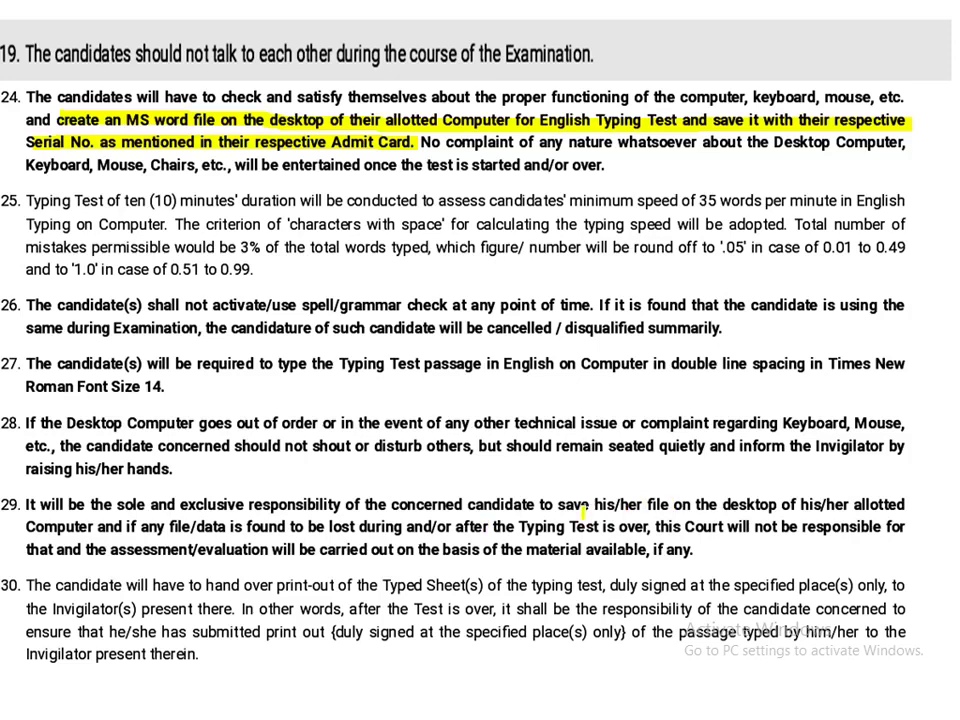
{"action": "left_click_drag", "start_coordinate": [119, 504], "coordinate": [796, 506]}
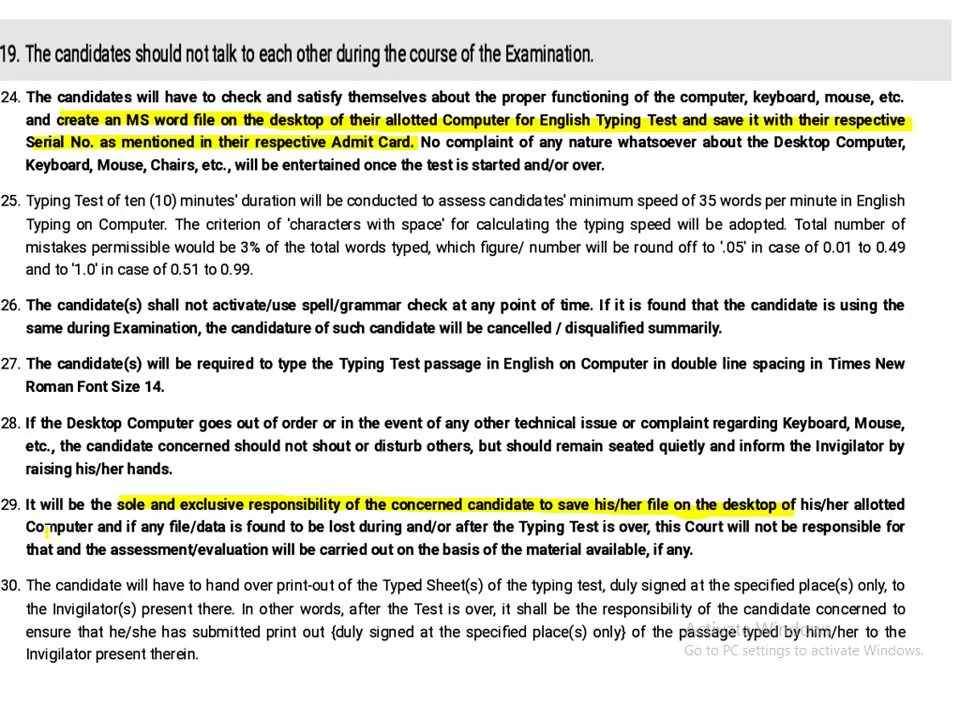
{"action": "left_click_drag", "start_coordinate": [37, 527], "coordinate": [657, 527]}
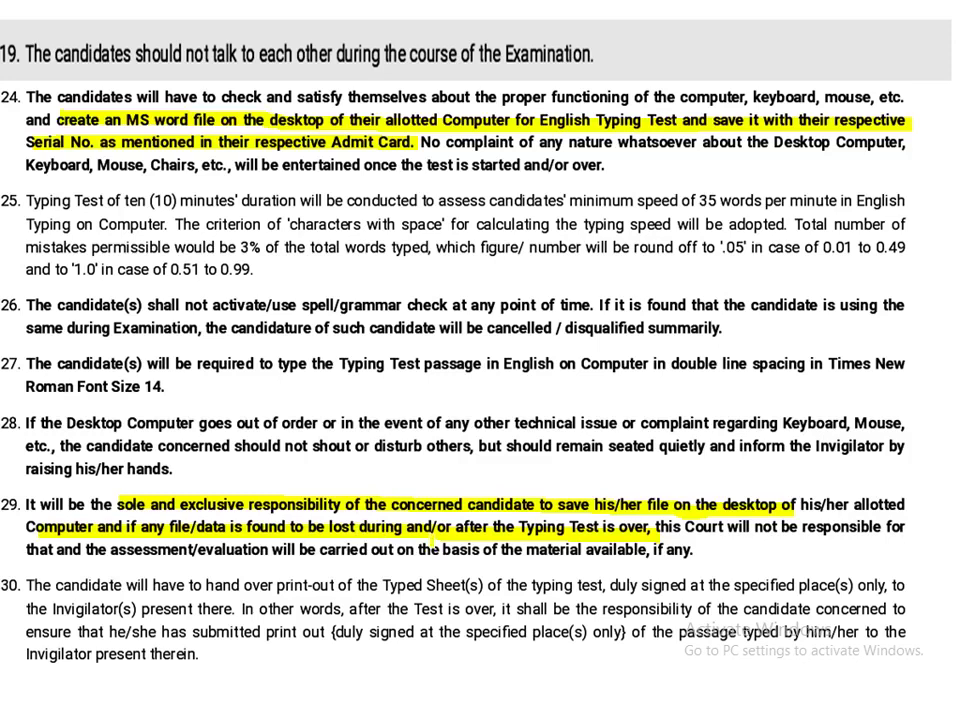
{"action": "left_click_drag", "start_coordinate": [657, 527], "coordinate": [906, 527]}
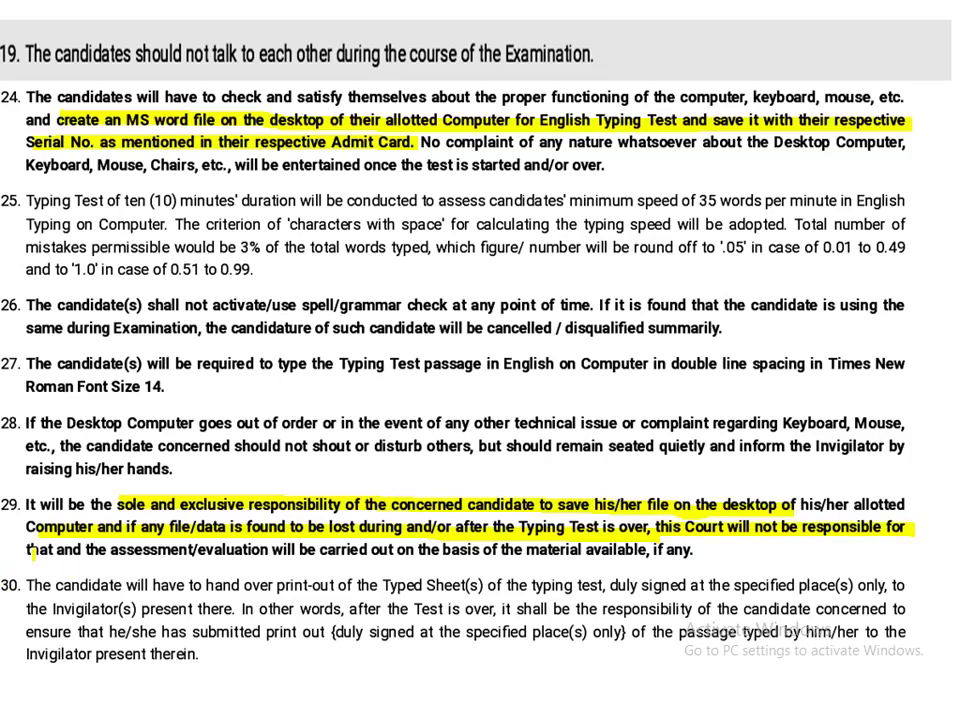
{"action": "left_click_drag", "start_coordinate": [31, 549], "coordinate": [296, 549]}
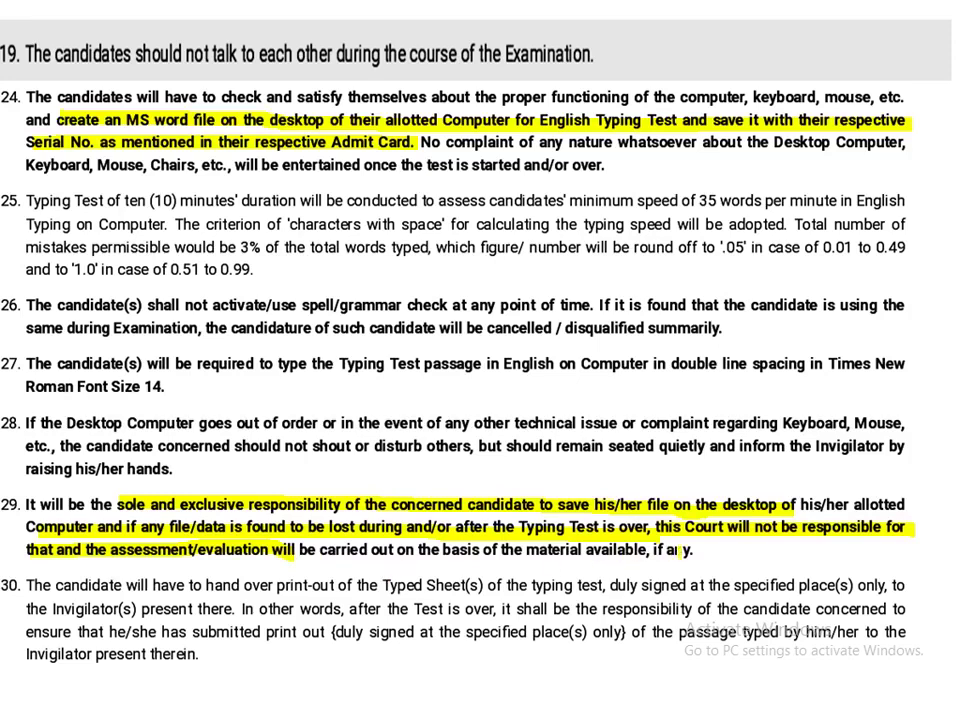
{"action": "left_click_drag", "start_coordinate": [292, 549], "coordinate": [686, 549]}
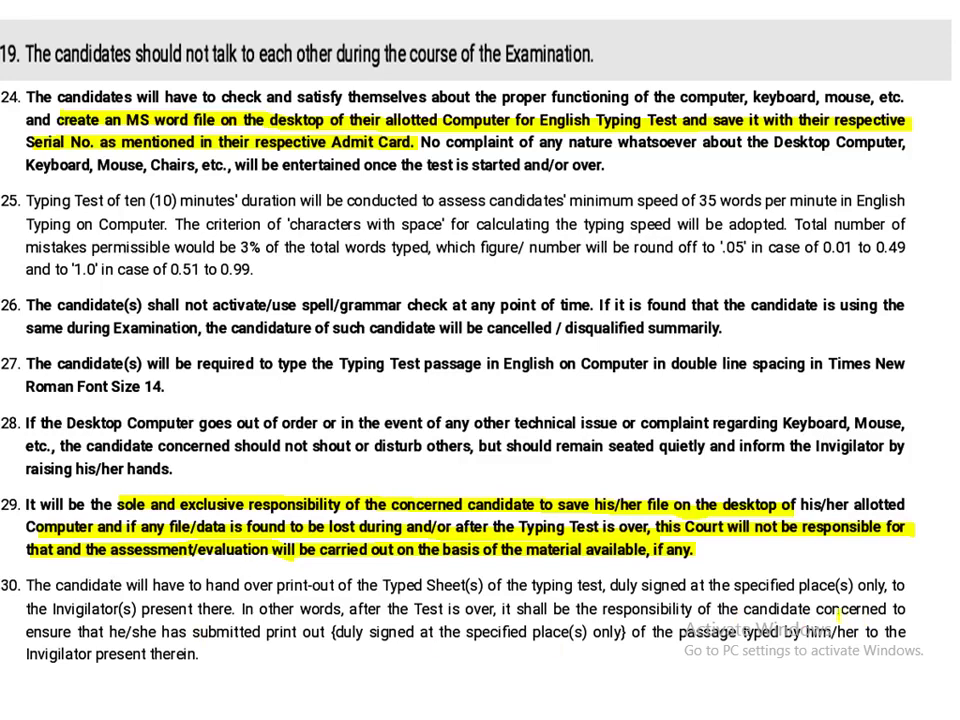
{"action": "mouse_move", "coordinate": [62, 700]}
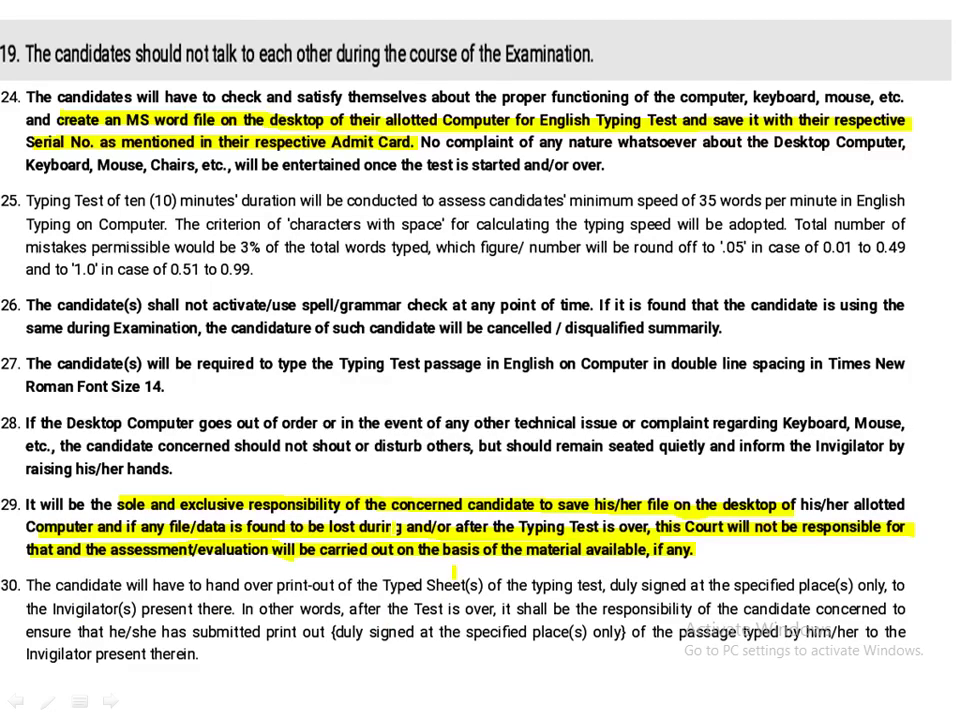
Advance to the slide with rules 31–39.
{"action": "key", "text": "Right"}
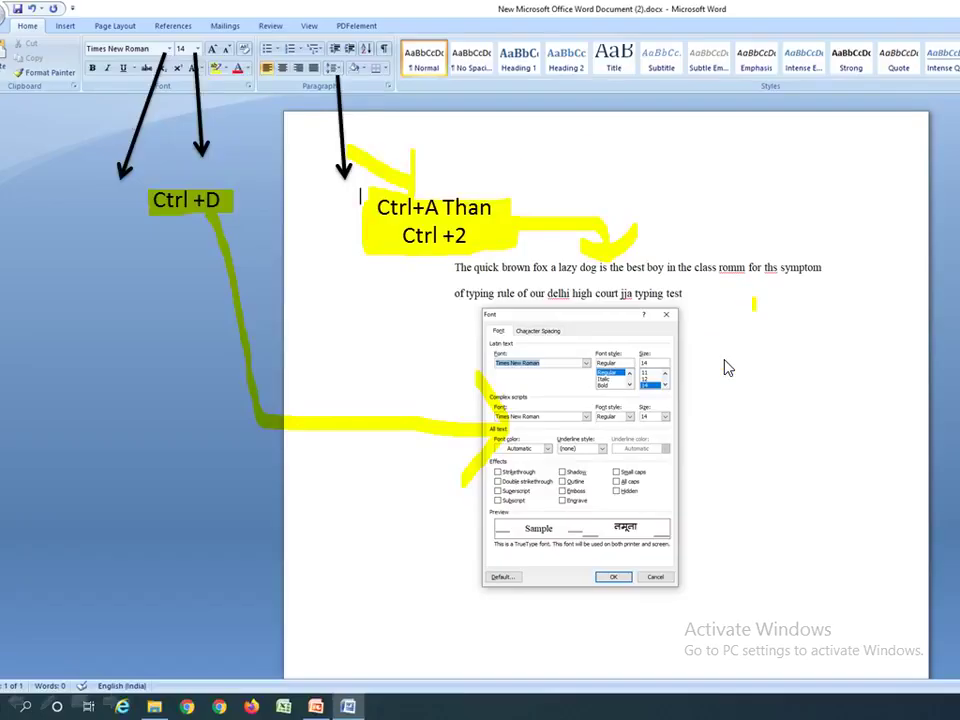
Click past the last slide to end the slide show and keep the yellow ink annotations.
{"action": "left_click", "coordinate": [728, 368]}
{"action": "left_click", "coordinate": [724, 366]}
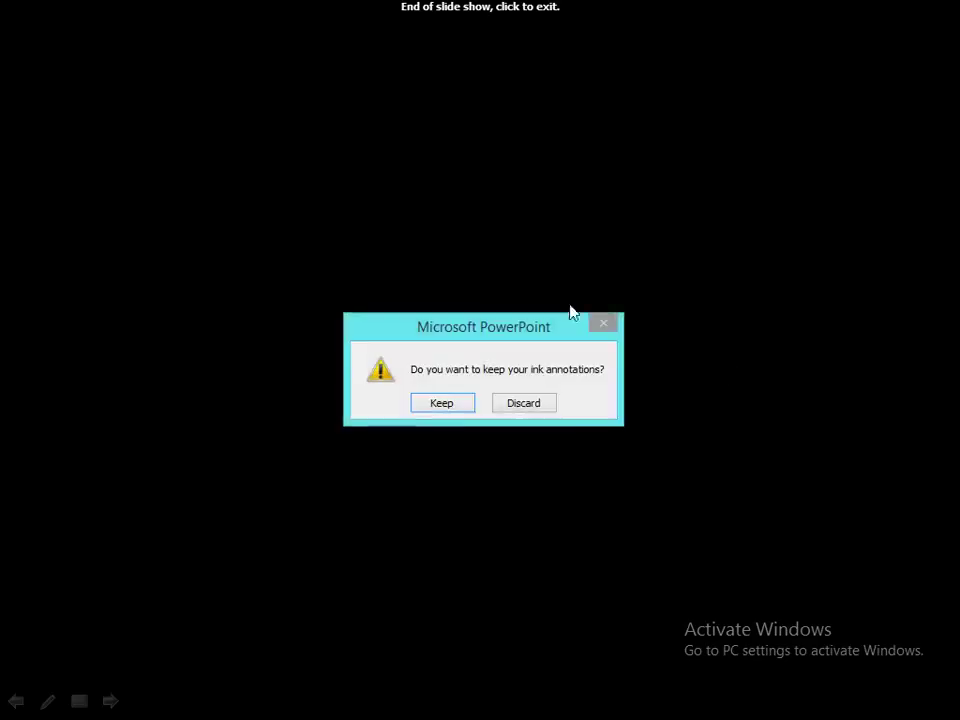
{"action": "left_click", "coordinate": [441, 403]}
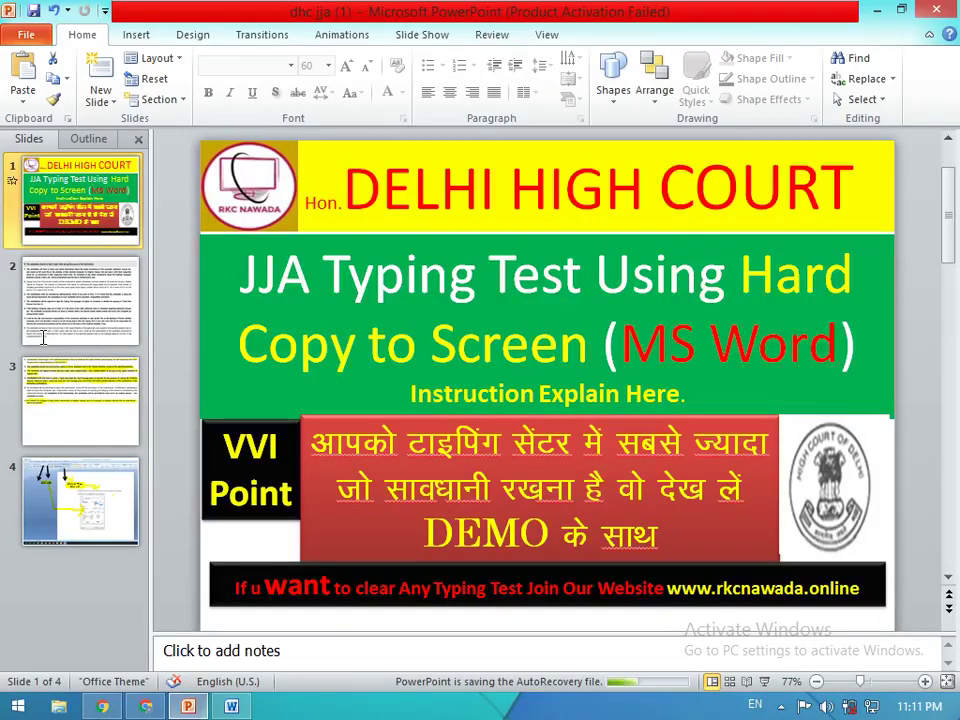
Restart the slide show from the beginning with F5 and advance to the rules 19–30 slide.
{"action": "left_click", "coordinate": [83, 330]}
{"action": "key", "text": "F5"}
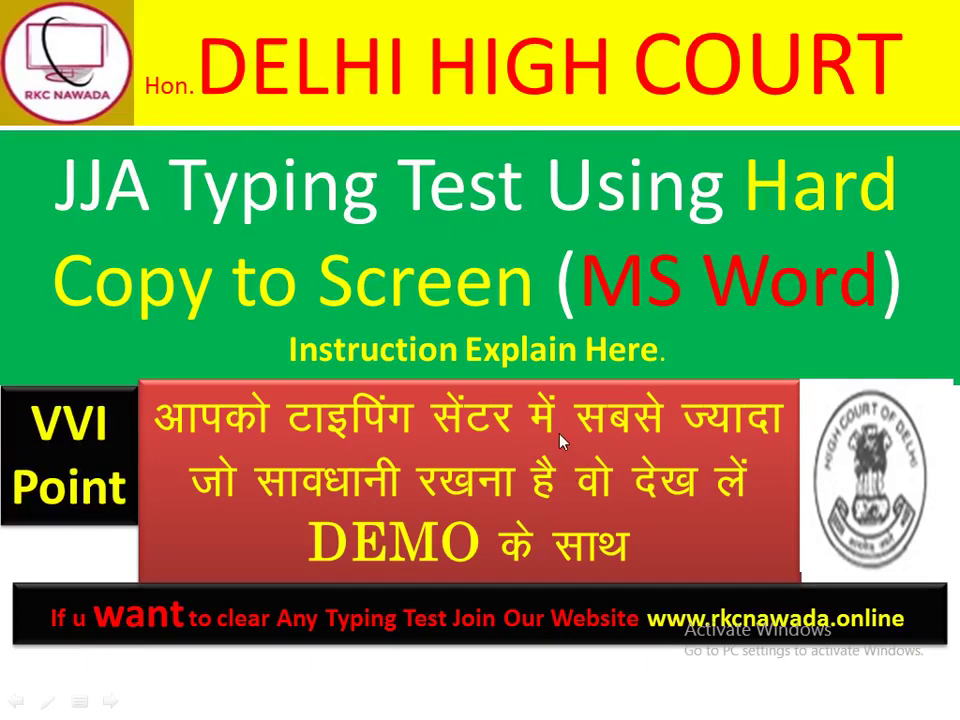
{"action": "left_click", "coordinate": [557, 432]}
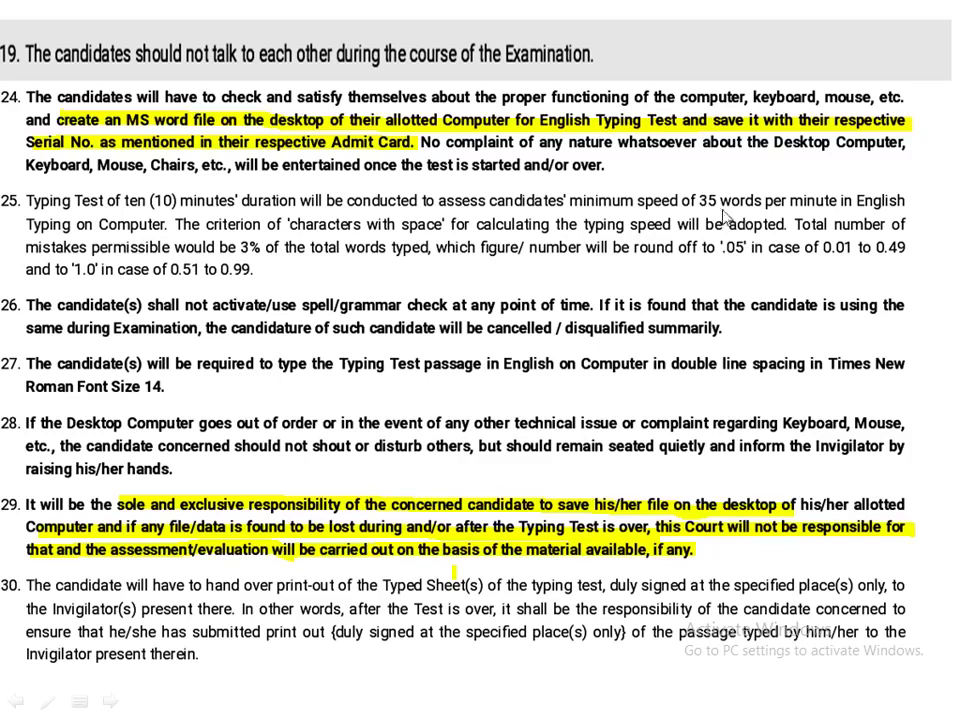
Go back to the rules 19–30 slide and set the slide show pen to Highlighter.
{"action": "left_click", "coordinate": [284, 222]}
{"action": "right_click", "coordinate": [285, 220]}
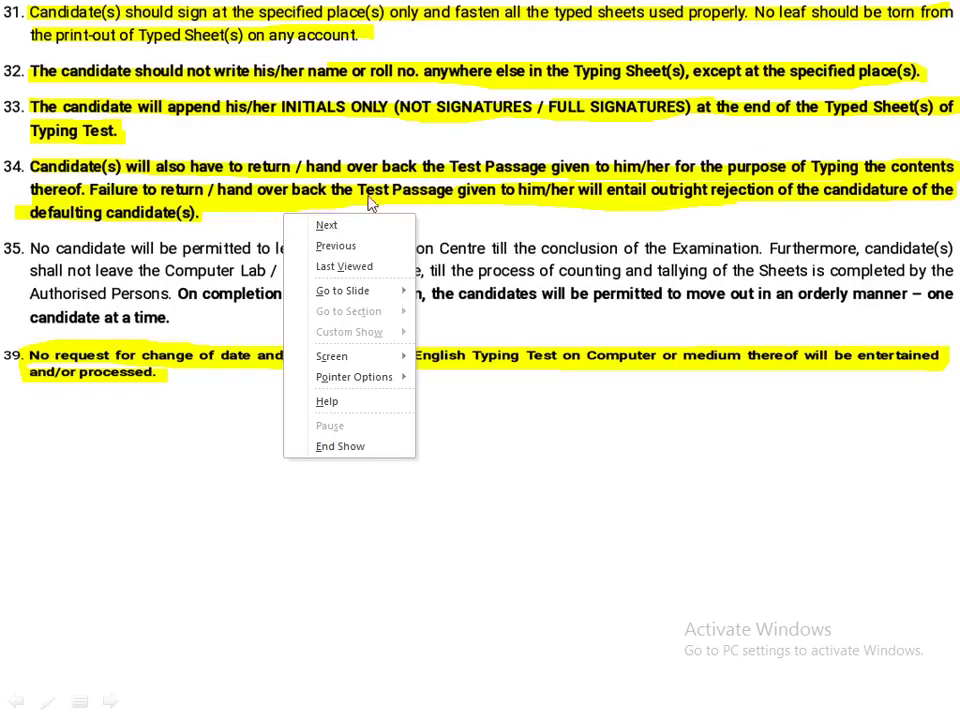
{"action": "left_click", "coordinate": [331, 243]}
{"action": "right_click", "coordinate": [329, 205]}
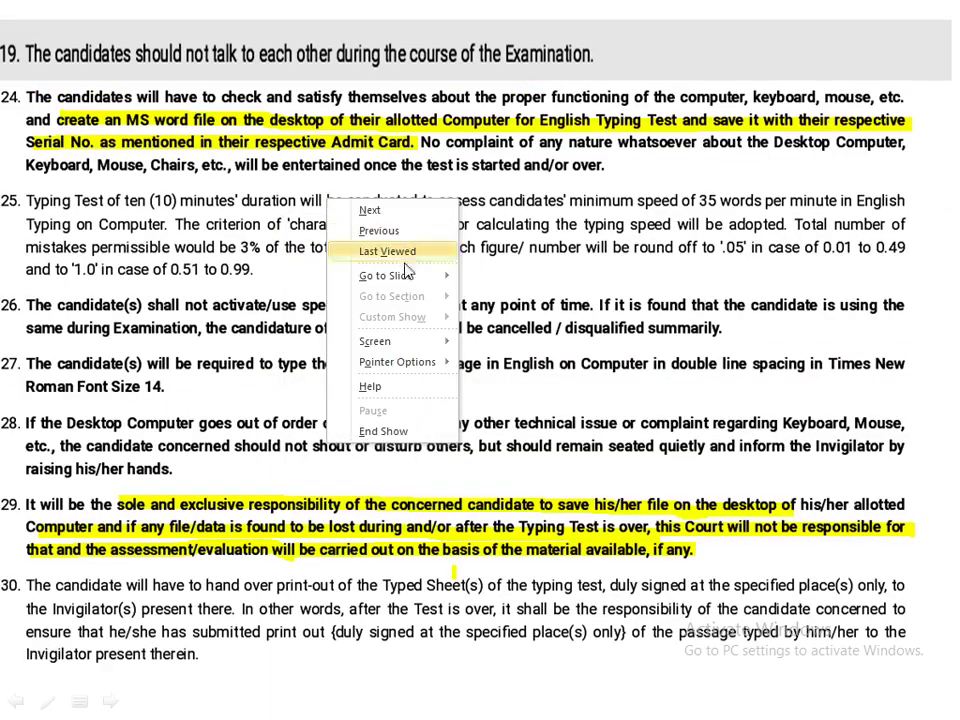
{"action": "mouse_move", "coordinate": [397, 362]}
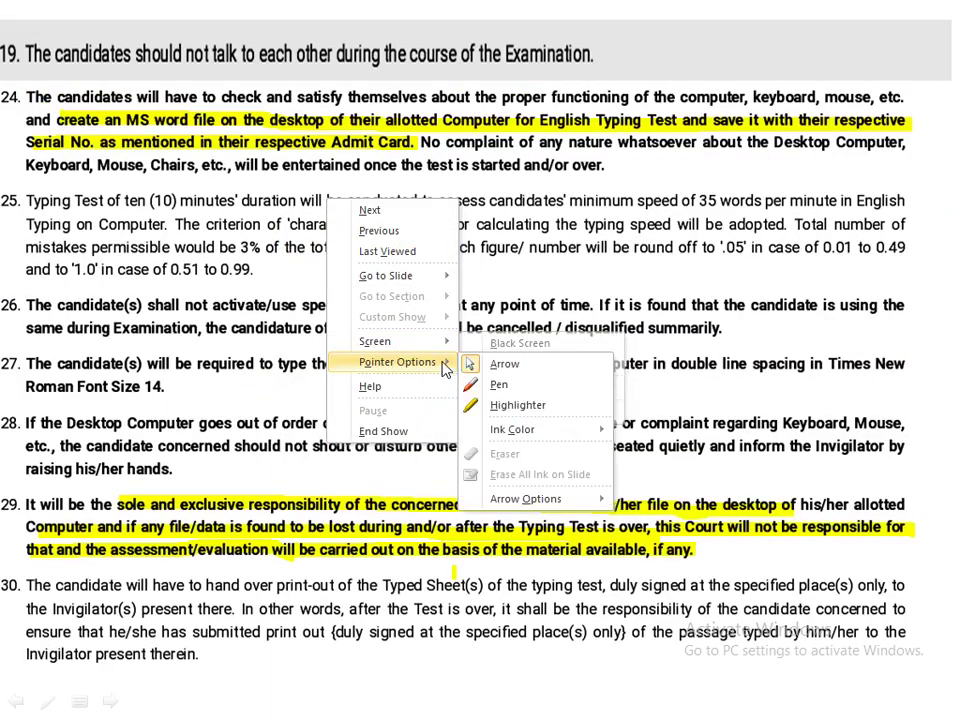
{"action": "left_click", "coordinate": [506, 403]}
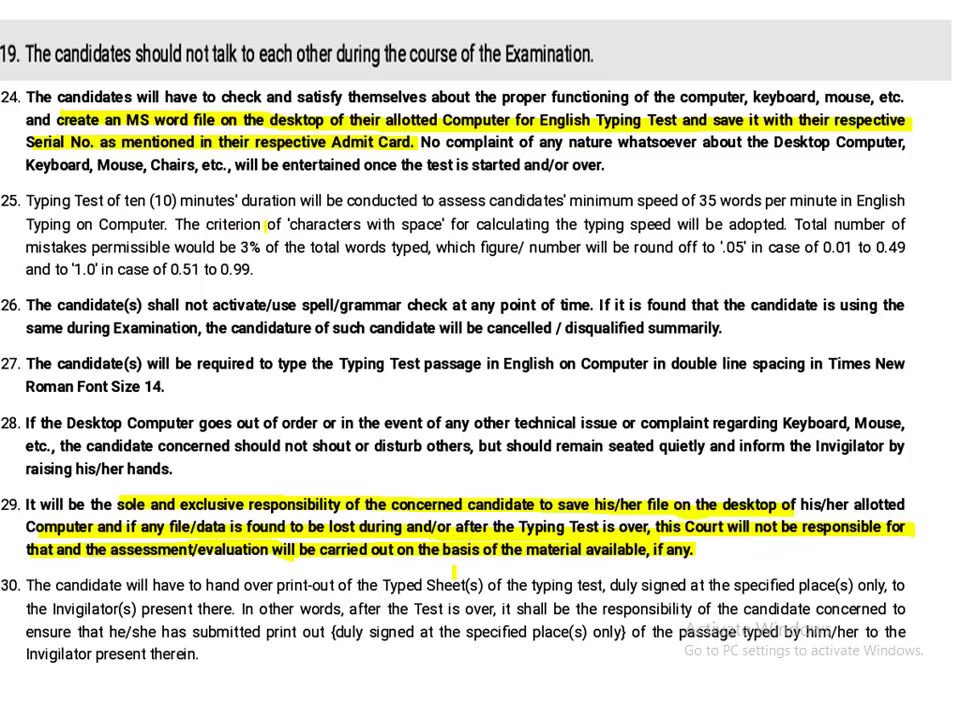
Highlight 'characters with space' and 'total words typed' in rule 25, then exit the slide show.
{"action": "left_click_drag", "start_coordinate": [290, 224], "coordinate": [441, 224]}
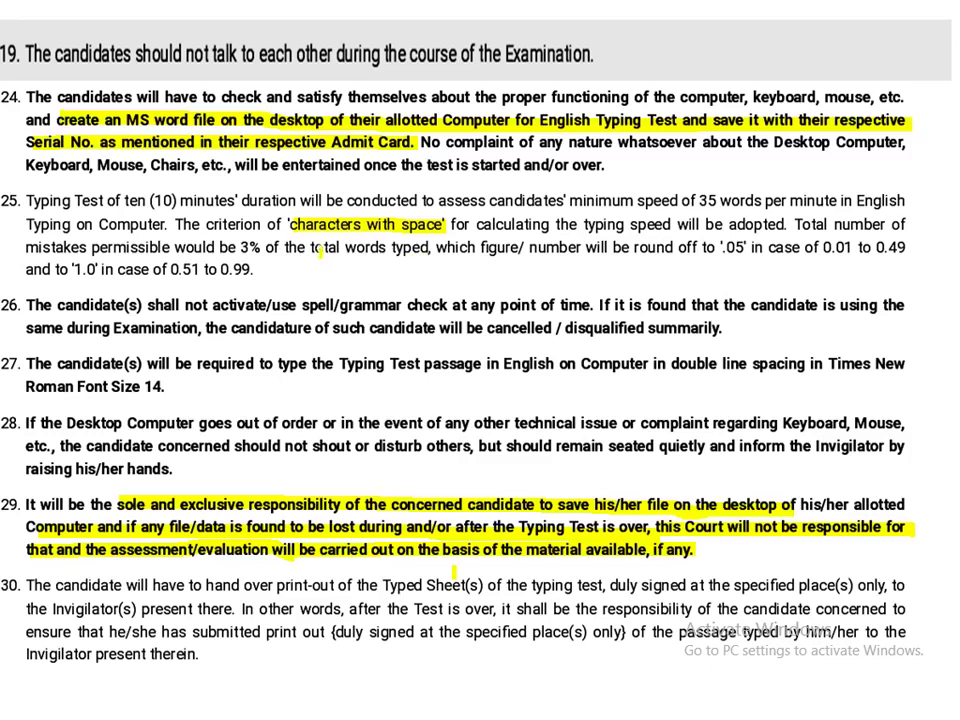
{"action": "left_click_drag", "start_coordinate": [311, 249], "coordinate": [436, 252]}
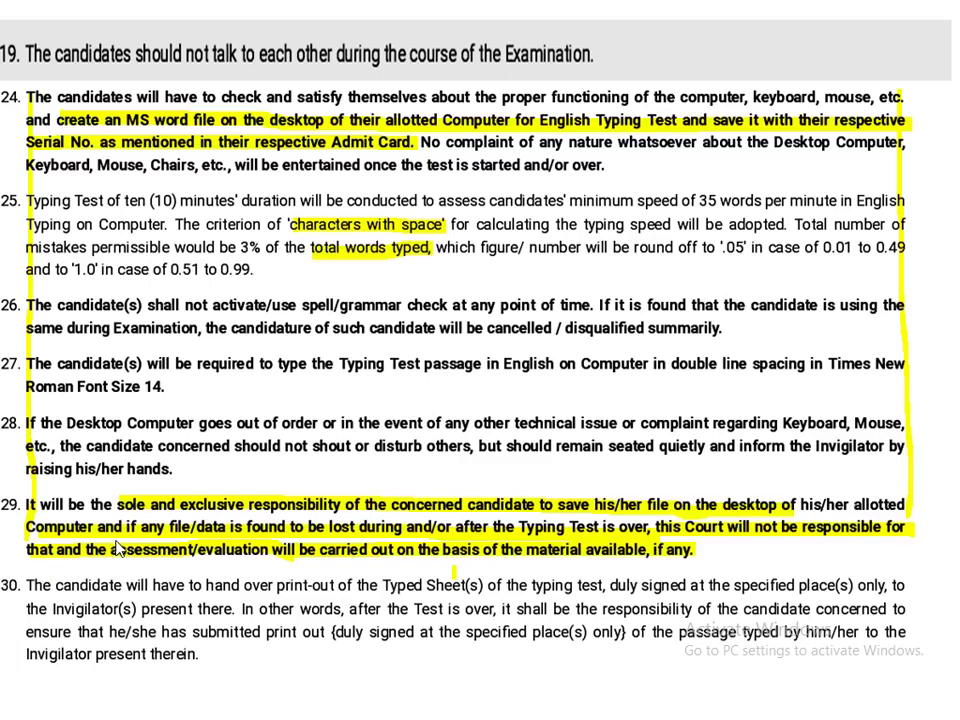
{"action": "key", "text": "Escape"}
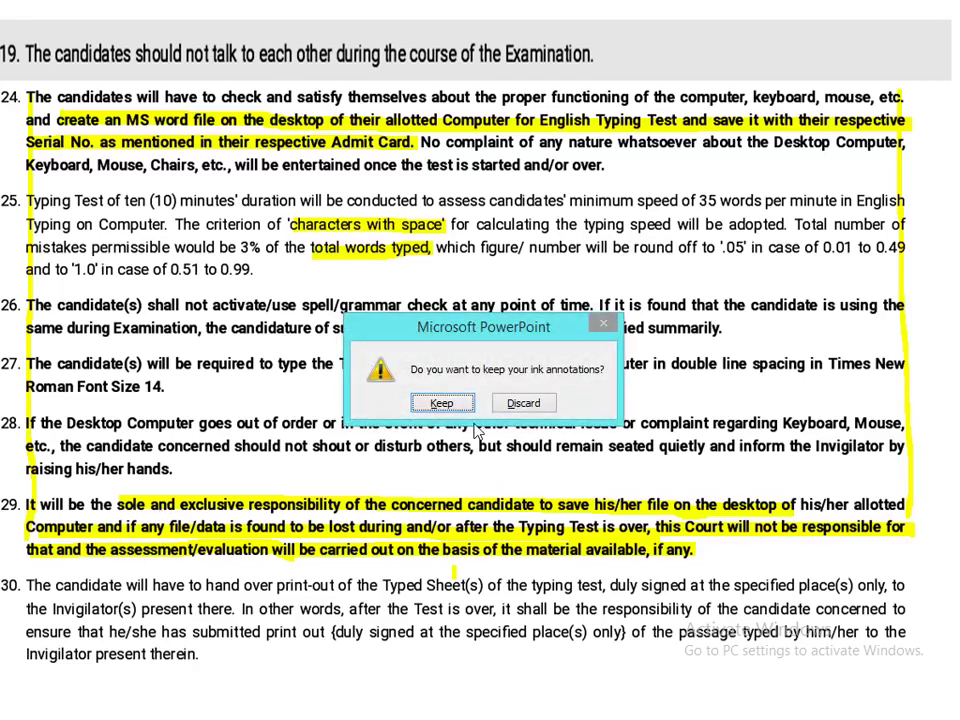
Keep the ink highlights, return to the first slide, and restart the slide show with F5.
{"action": "left_click", "coordinate": [441, 403]}
{"action": "key", "text": "Page_Up"}
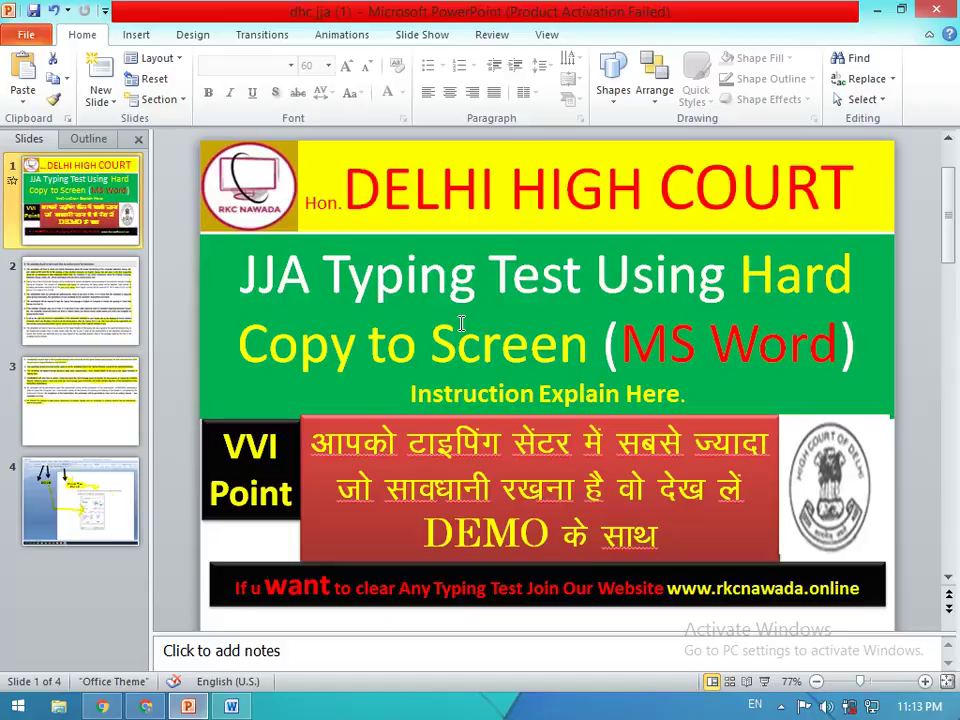
{"action": "key", "text": "F5"}
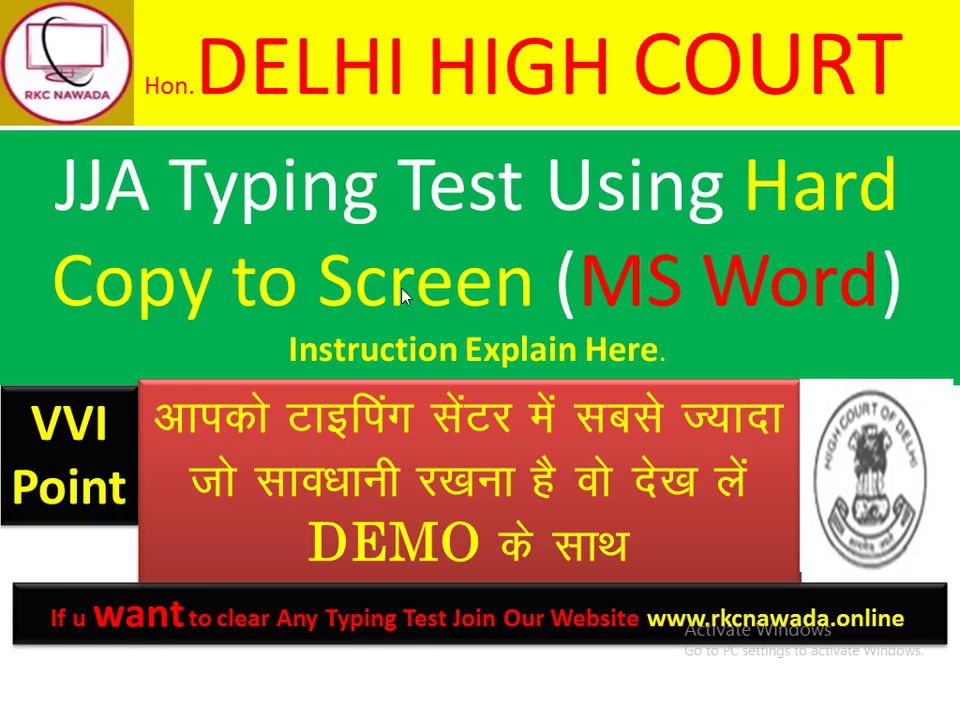
Advance through the remaining rules slides and the Word screenshot slide, then exit the slide show.
{"action": "left_click", "coordinate": [747, 130]}
{"action": "left_click", "coordinate": [565, 348]}
{"action": "left_click", "coordinate": [529, 390]}
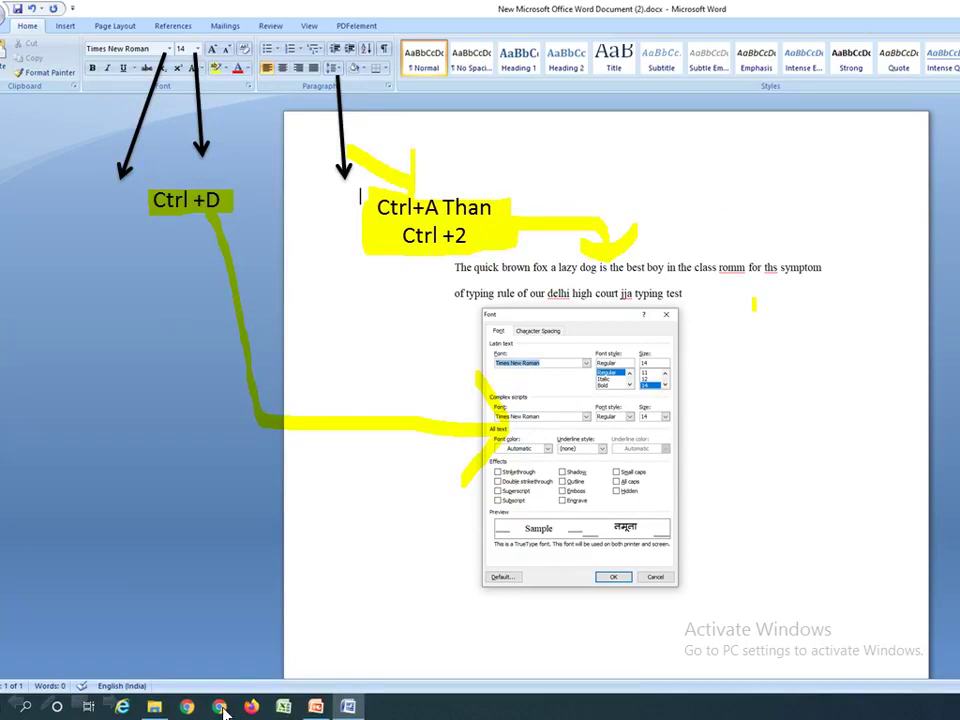
{"action": "left_click", "coordinate": [725, 240]}
{"action": "left_click", "coordinate": [725, 240]}
Minimize PowerPoint and Word, then choose End live video on the Facebook dashboard.
{"action": "left_click", "coordinate": [881, 10]}
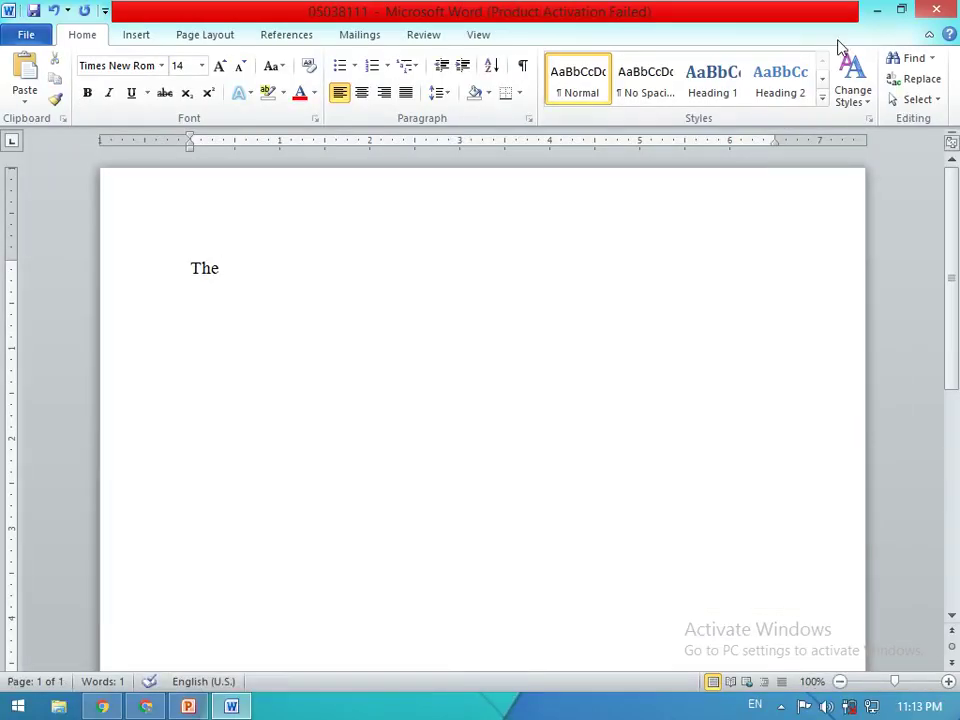
{"action": "left_click", "coordinate": [876, 10]}
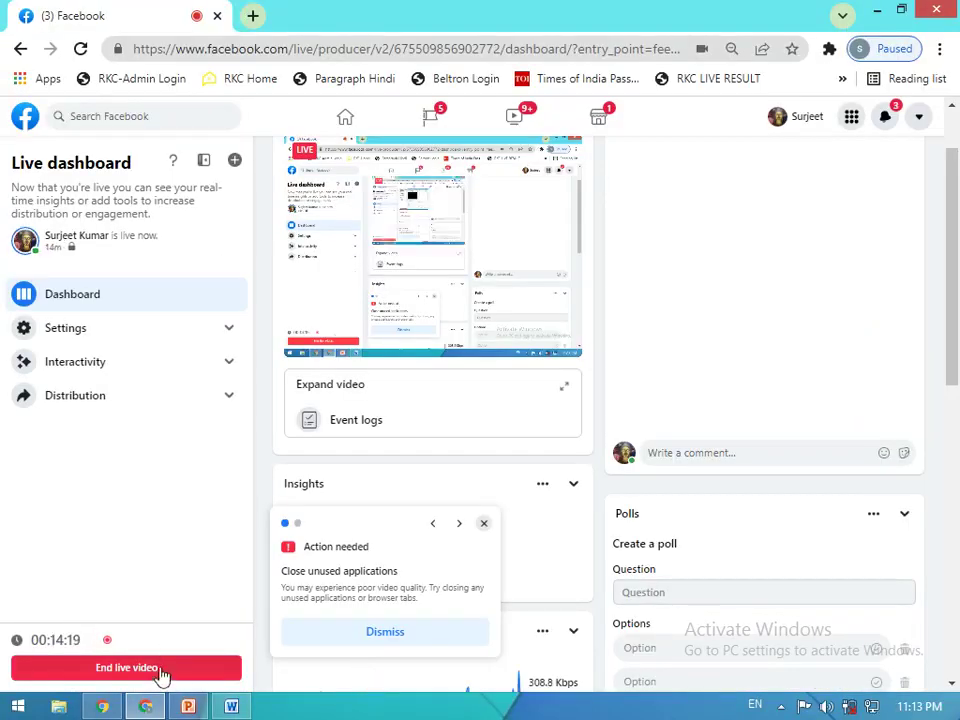
{"action": "left_click", "coordinate": [160, 670]}
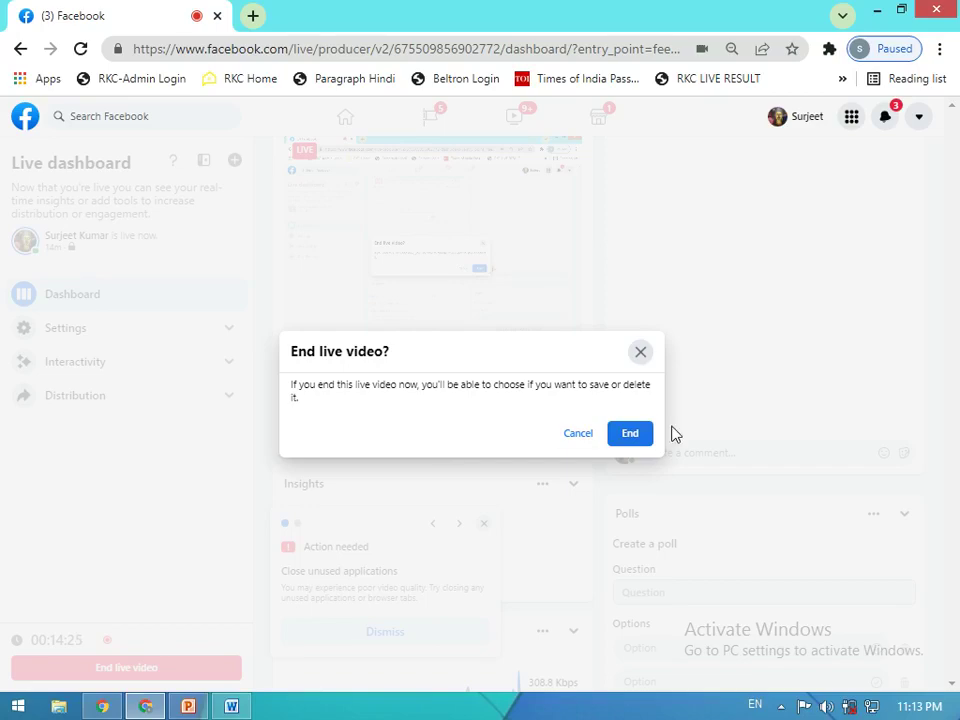